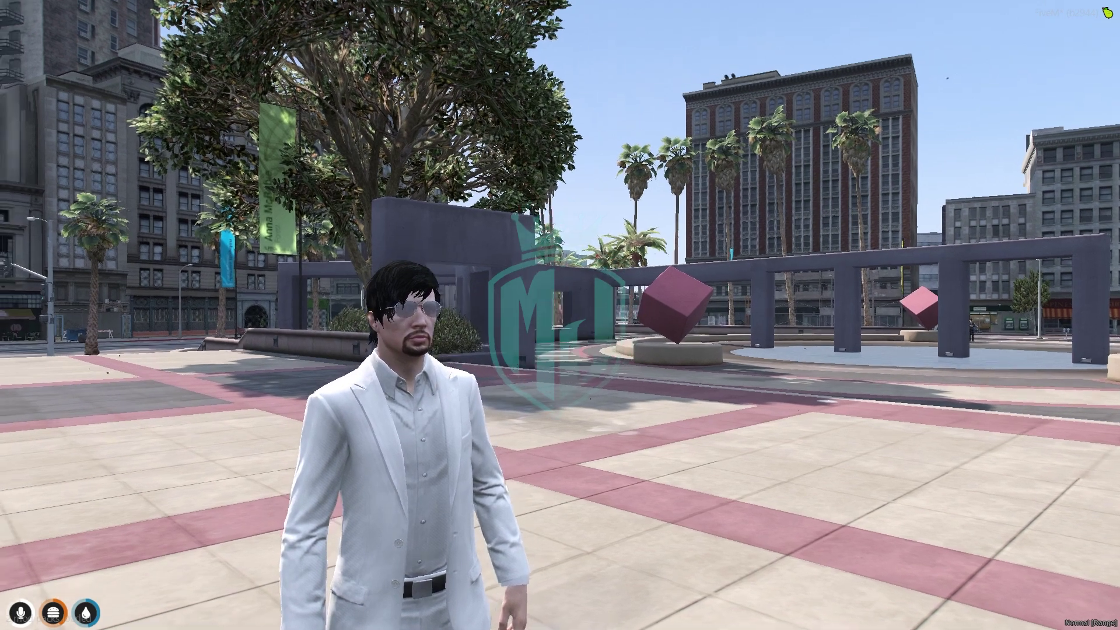
Step: Leave FiveM for the desktop to reach the cd_easytime GitHub repository page
{"action": "key", "text": "super"}
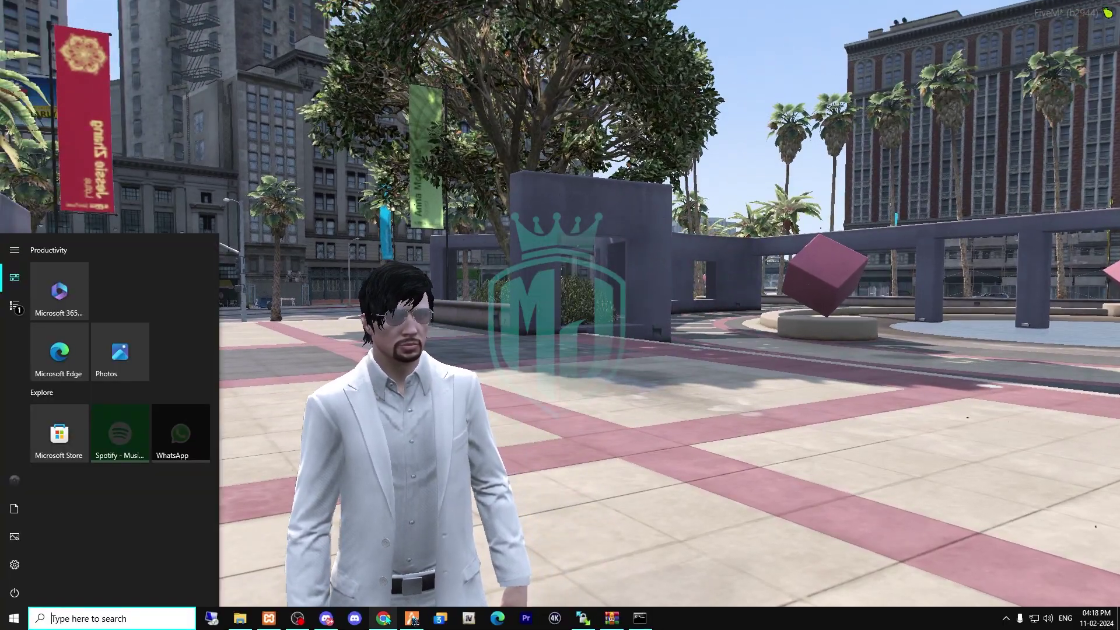
{"action": "scroll", "coordinate": [350, 292], "scroll_direction": "down", "scroll_amount": 3}
{"action": "scroll", "coordinate": [353, 293], "scroll_direction": "up", "scroll_amount": 3}
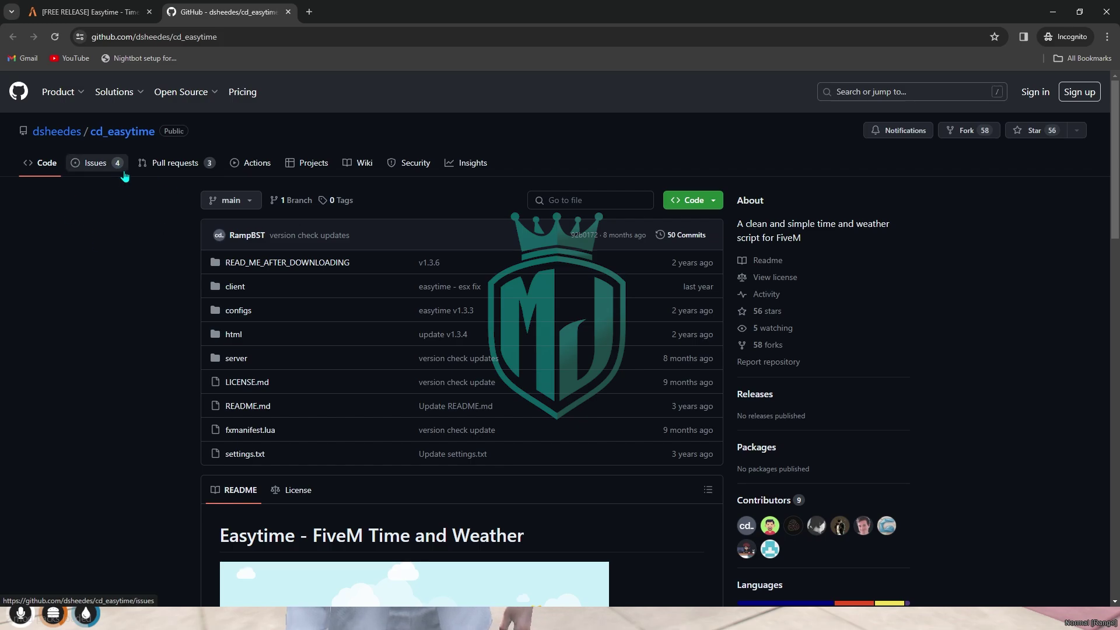
Step: Download cd_easytime-main.zip, open it in WinRAR, and select its cd_easytime-main folder
{"action": "left_click", "coordinate": [697, 203]}
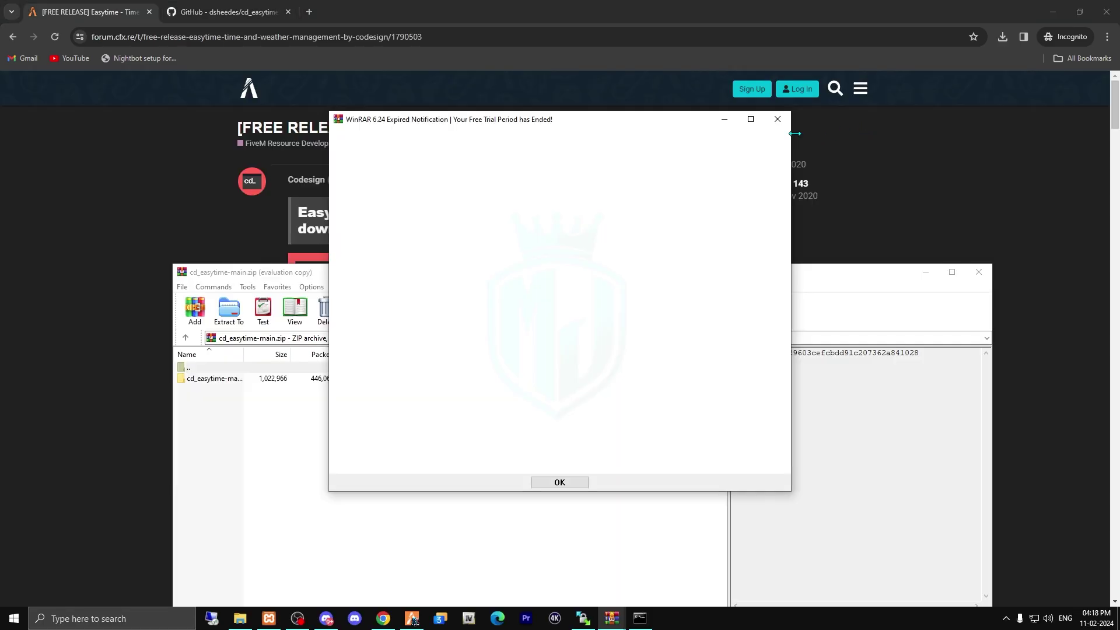
{"action": "left_click", "coordinate": [265, 379]}
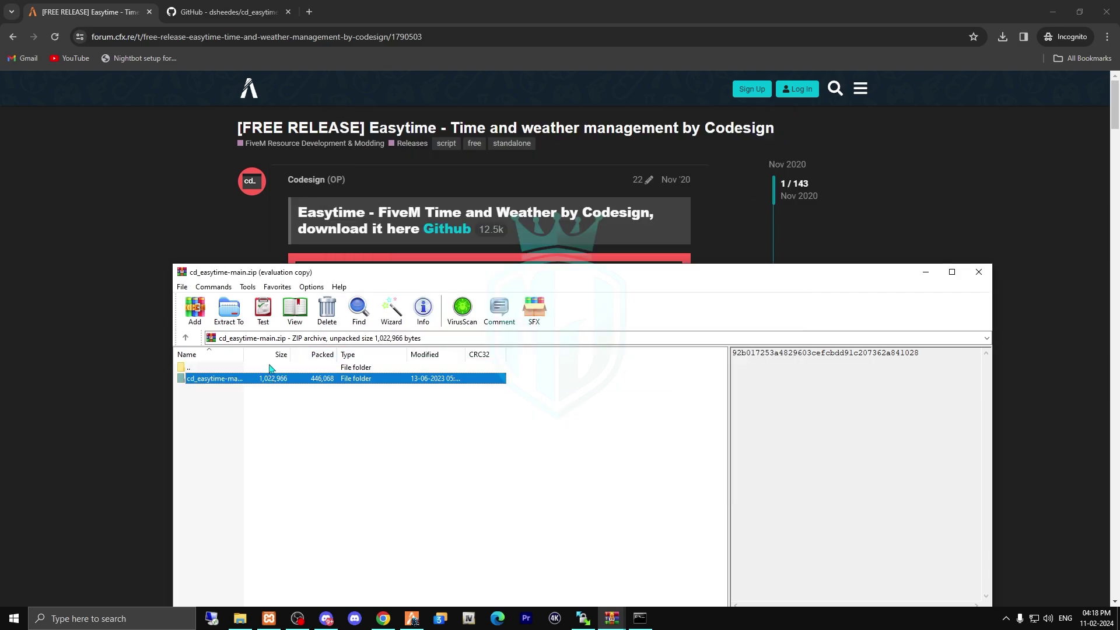
Step: Rename cd_easytime-main to cd_easytime in resources and open its configs folder
{"action": "left_click", "coordinate": [240, 619]}
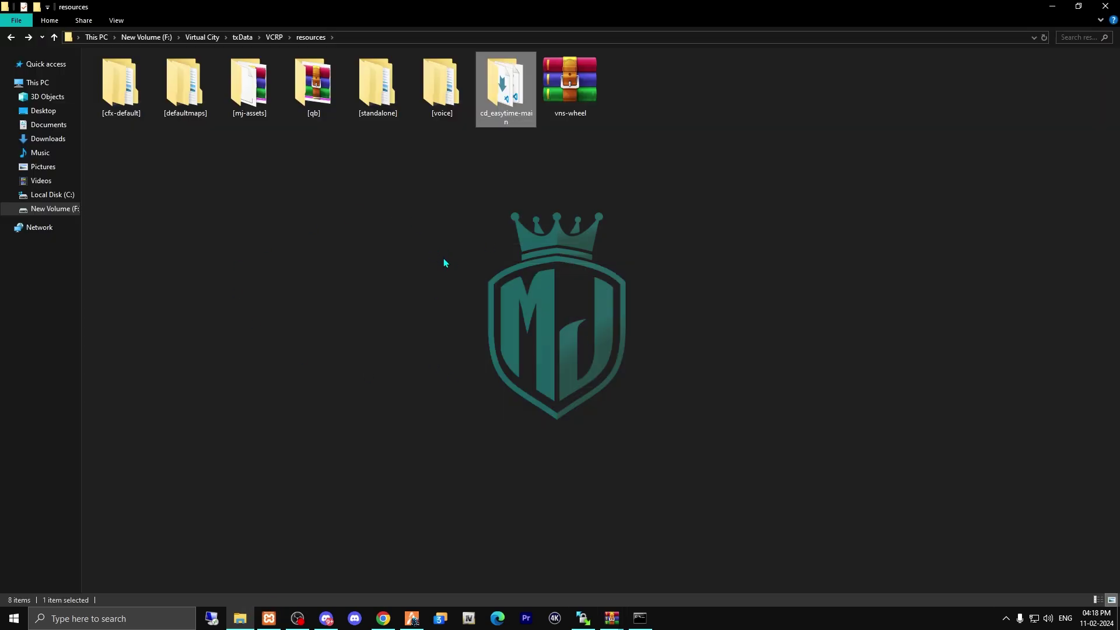
{"action": "key", "text": "F2"}
{"action": "key", "text": "End"}
{"action": "key", "text": "BackSpace"}
{"action": "key", "text": "BackSpace"}
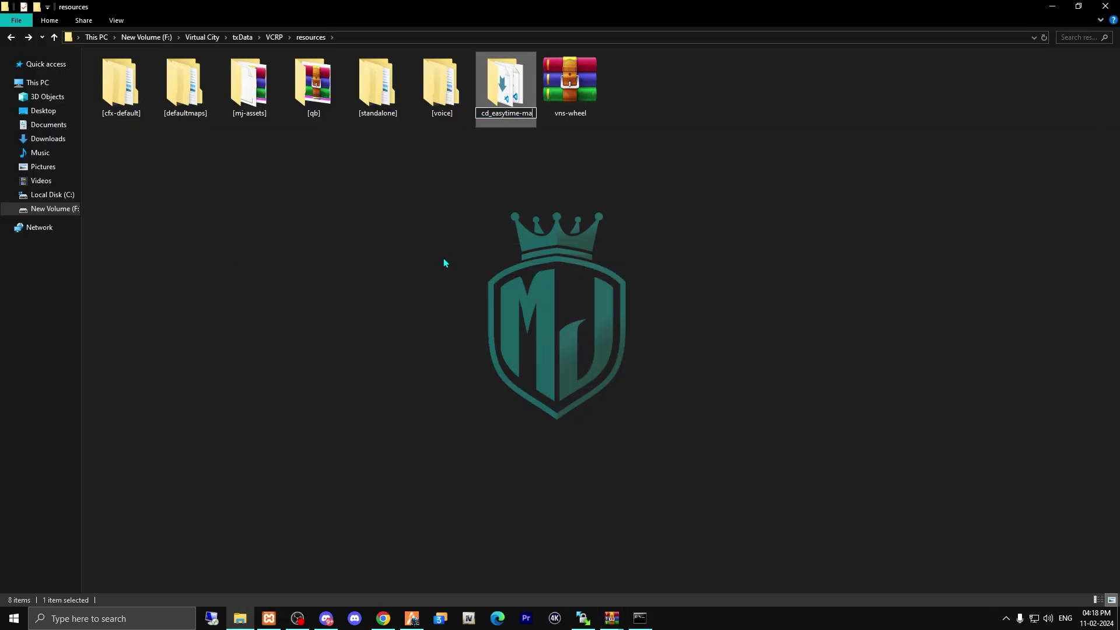
{"action": "key", "text": "BackSpace"}
{"action": "key", "text": "BackSpace"}
{"action": "key", "text": "BackSpace"}
{"action": "key", "text": "Return"}
{"action": "key", "text": "Return"}
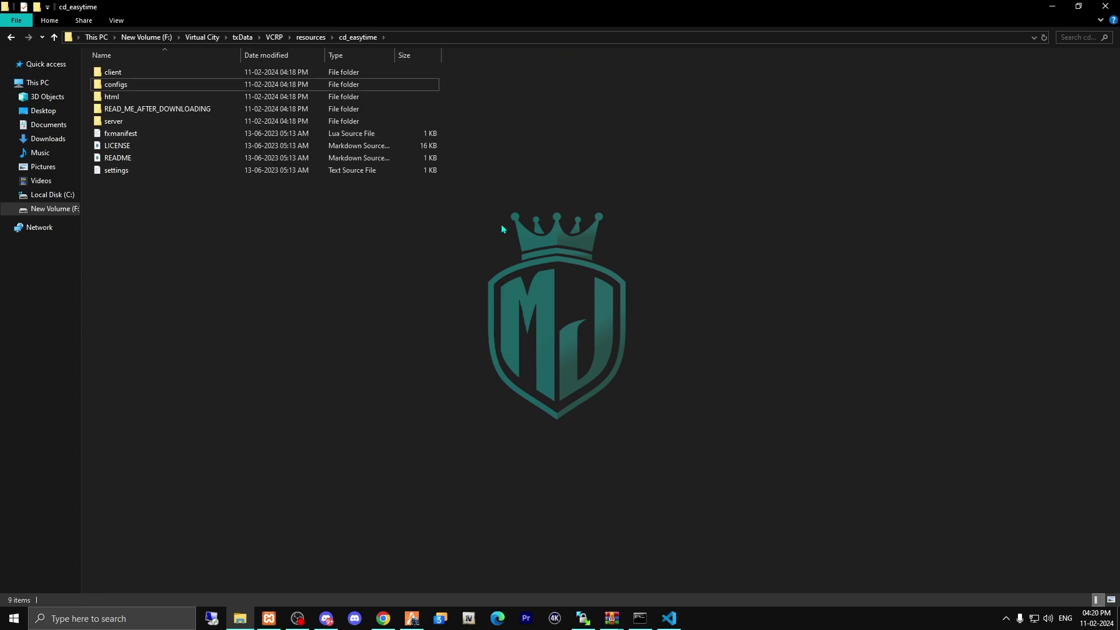
{"action": "double_click", "coordinate": [194, 86]}
Step: Open config.lua and change the framework value on line 13 from esx to qbcore
{"action": "double_click", "coordinate": [159, 75]}
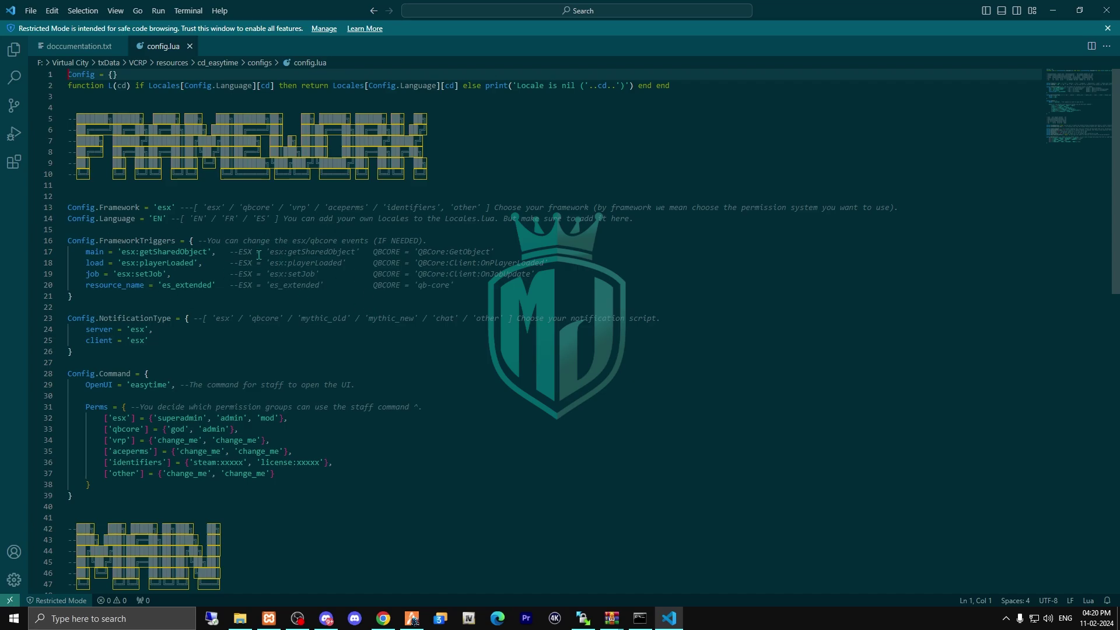
{"action": "double_click", "coordinate": [249, 207]}
{"action": "key", "text": "ctrl+c"}
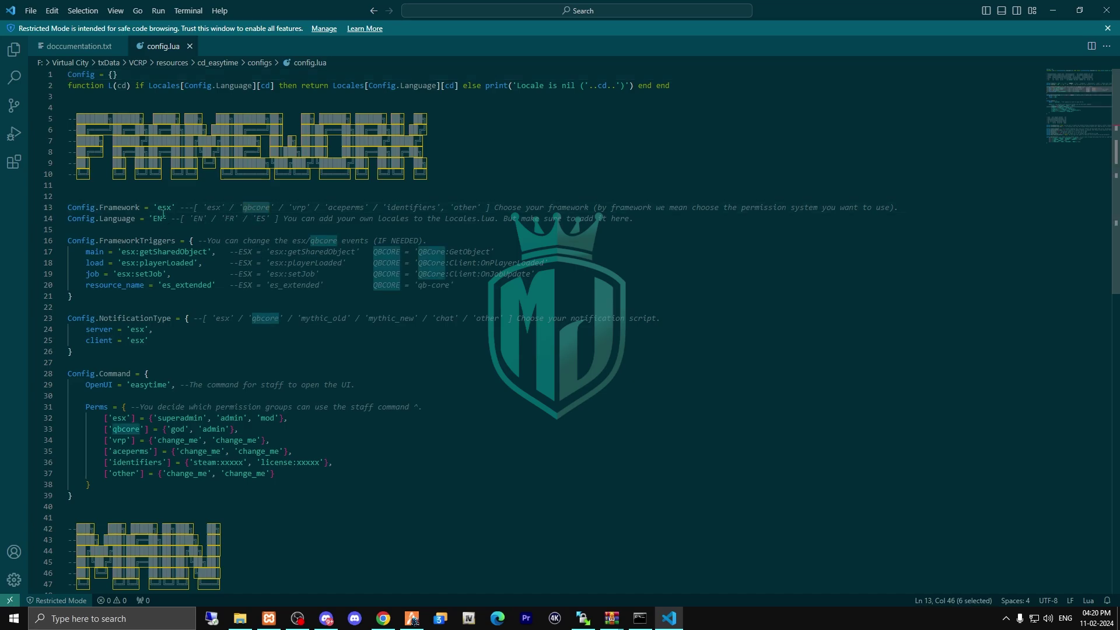
{"action": "double_click", "coordinate": [163, 209]}
{"action": "key", "text": "ctrl+v"}
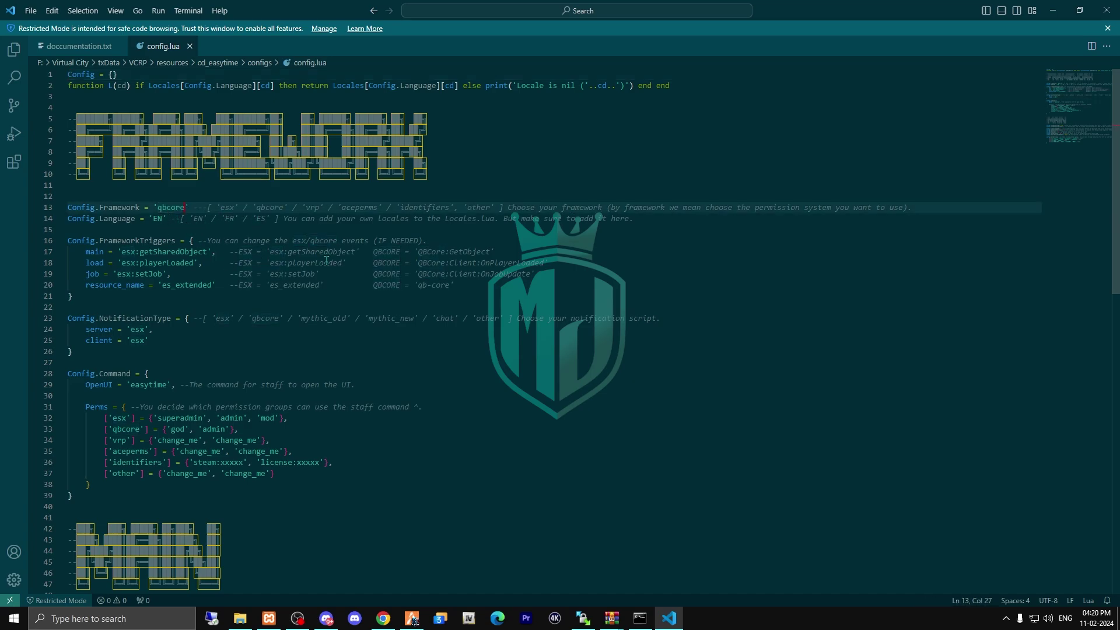
Step: Replace the esx getSharedObject main trigger with QBCore:GetObject
{"action": "left_click_drag", "start_coordinate": [418, 251], "coordinate": [492, 252]}
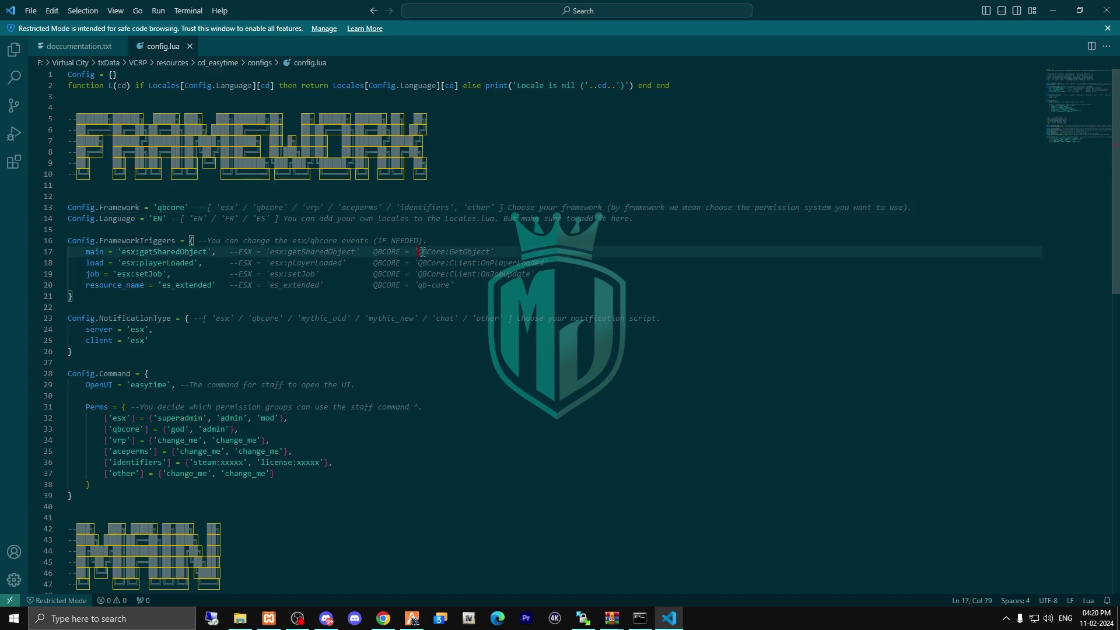
{"action": "key", "text": "ctrl+c"}
{"action": "double_click", "coordinate": [186, 252]}
{"action": "key", "text": "ctrl+v"}
{"action": "left_click_drag", "start_coordinate": [120, 253], "coordinate": [204, 253]}
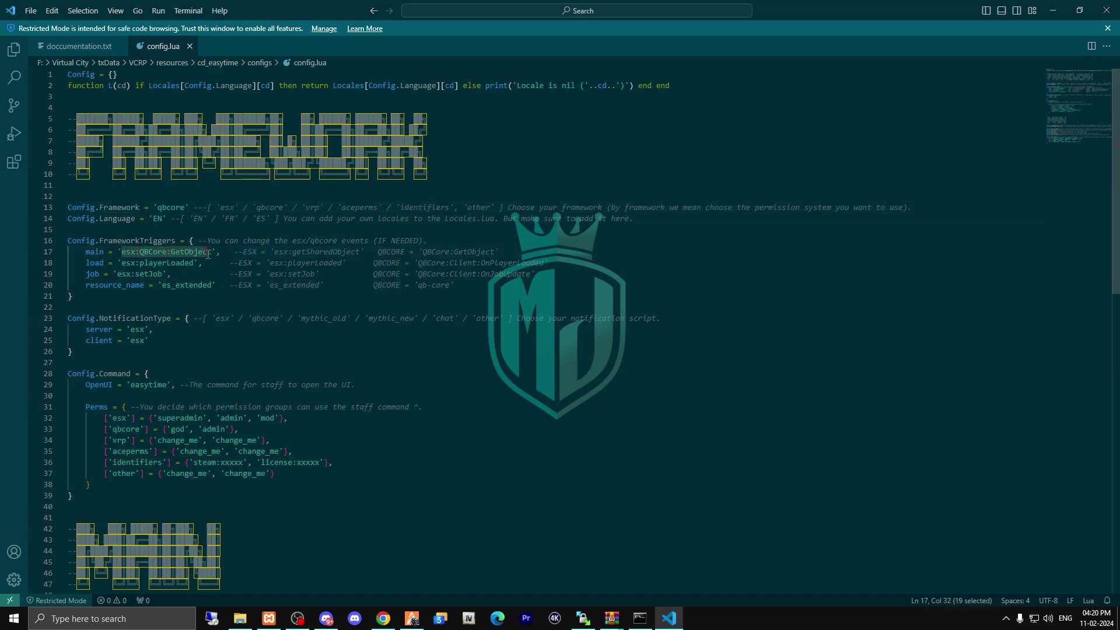
{"action": "key", "text": "ctrl+v"}
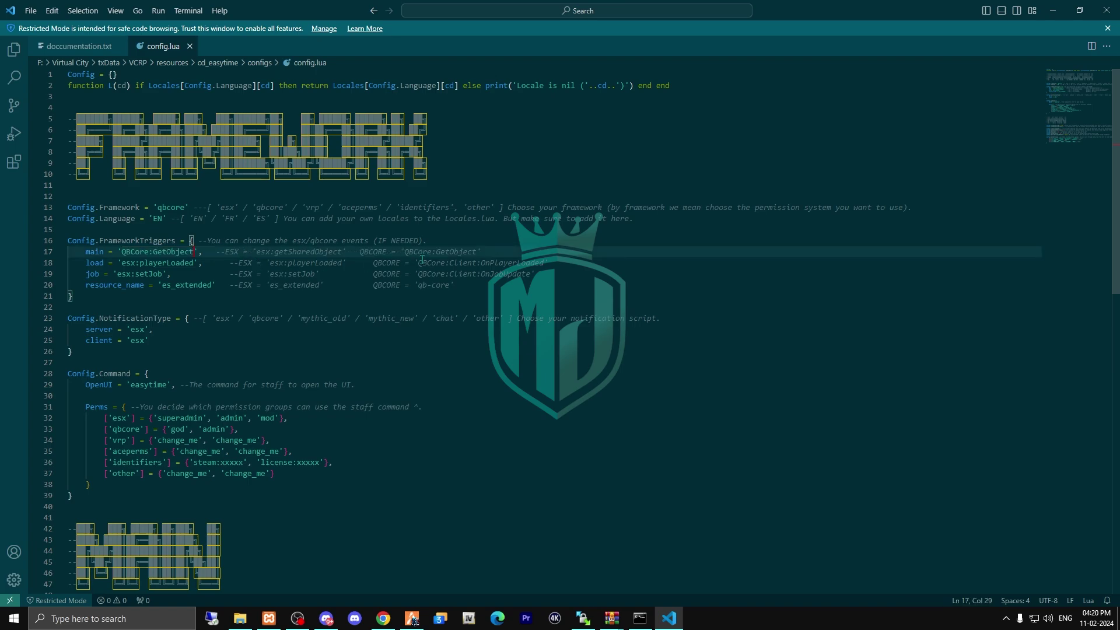
Step: Set the triggers to QBCore:Client:OnPlayerLoaded and QBCore:Client:OnJobUpdate, and the resource name to qb-core
{"action": "left_click_drag", "start_coordinate": [418, 262], "coordinate": [530, 263]}
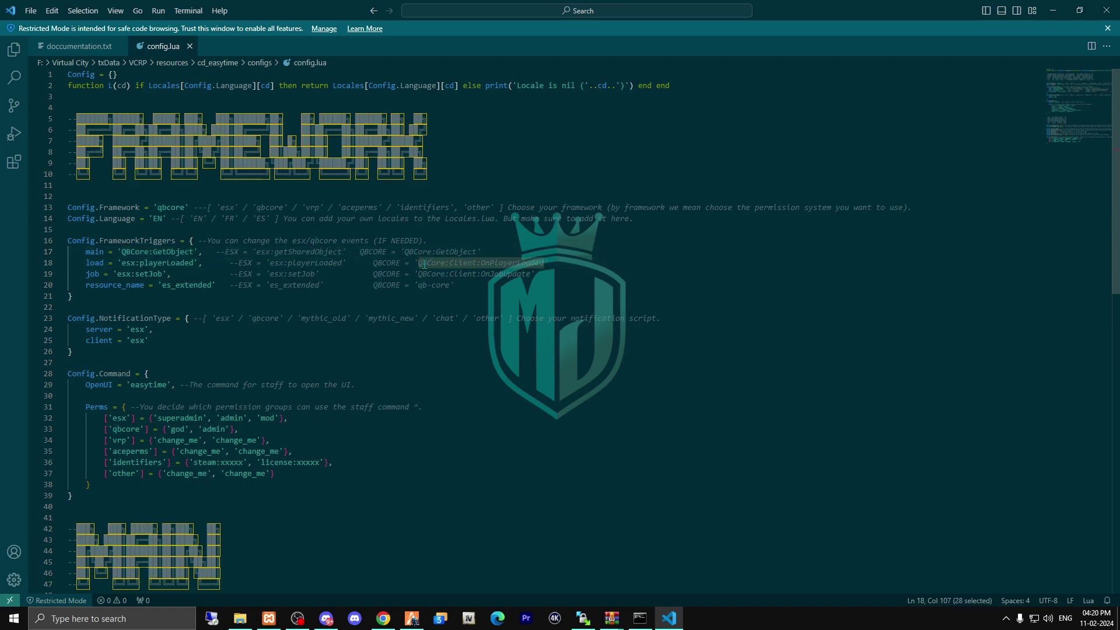
{"action": "left_click_drag", "start_coordinate": [121, 263], "coordinate": [181, 263]}
{"action": "key", "text": "ctrl+v"}
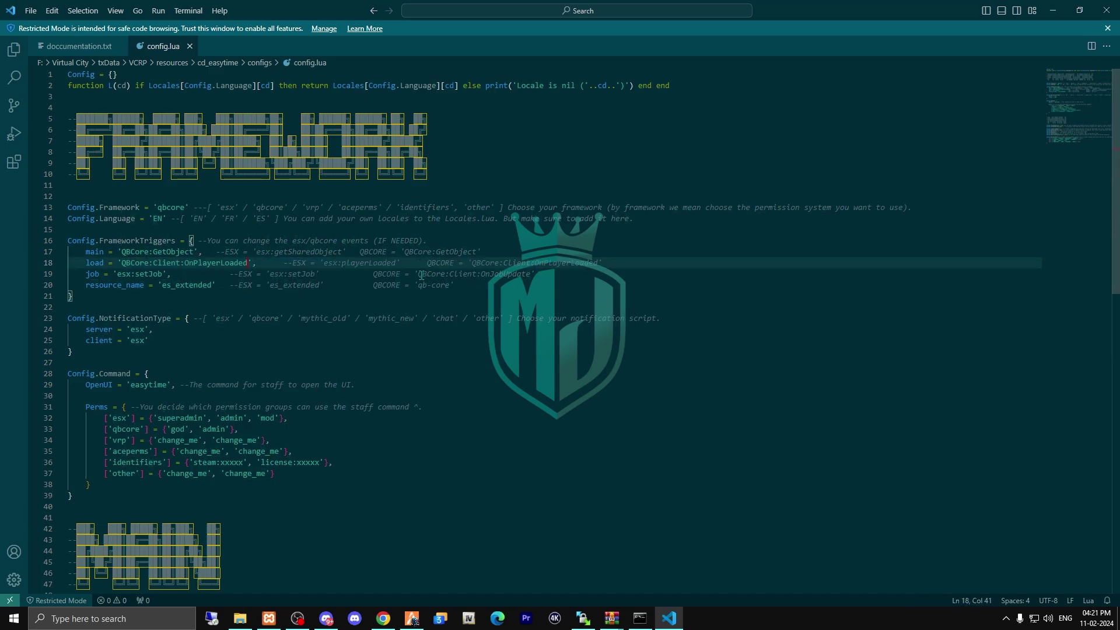
{"action": "left_click_drag", "start_coordinate": [419, 274], "coordinate": [530, 275]}
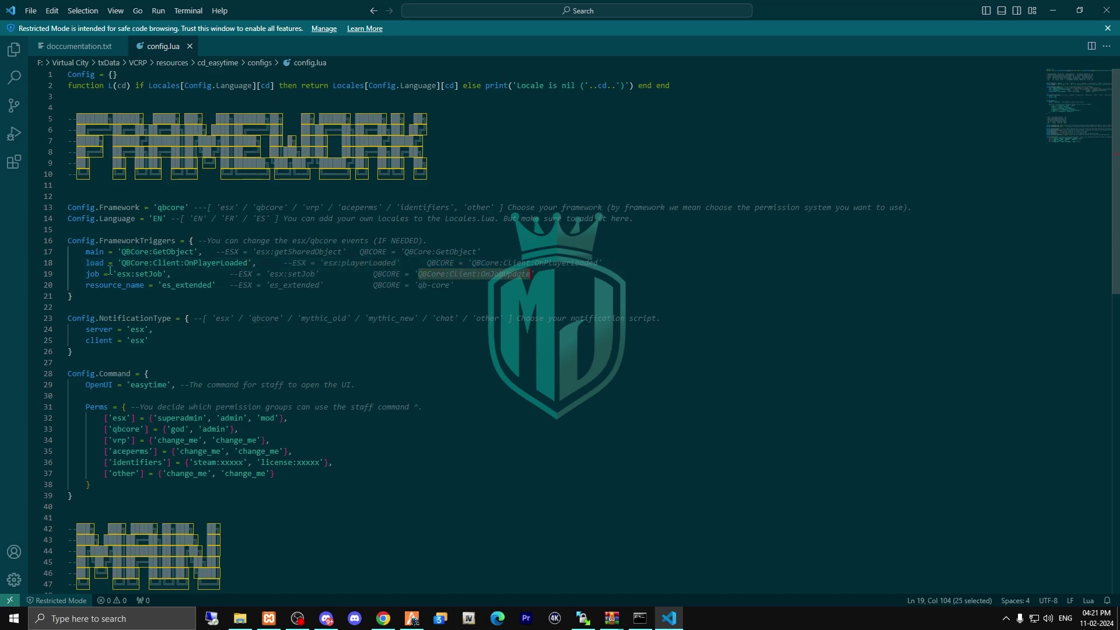
{"action": "left_click_drag", "start_coordinate": [118, 274], "coordinate": [151, 274]}
{"action": "key", "text": "ctrl+v"}
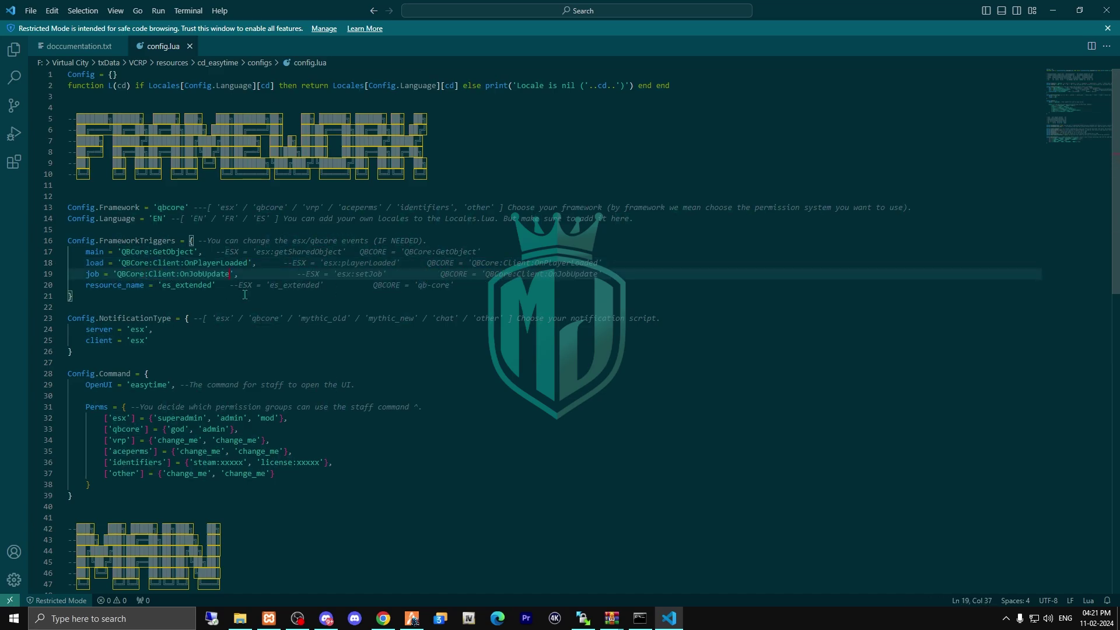
{"action": "left_click_drag", "start_coordinate": [419, 285], "coordinate": [446, 286]}
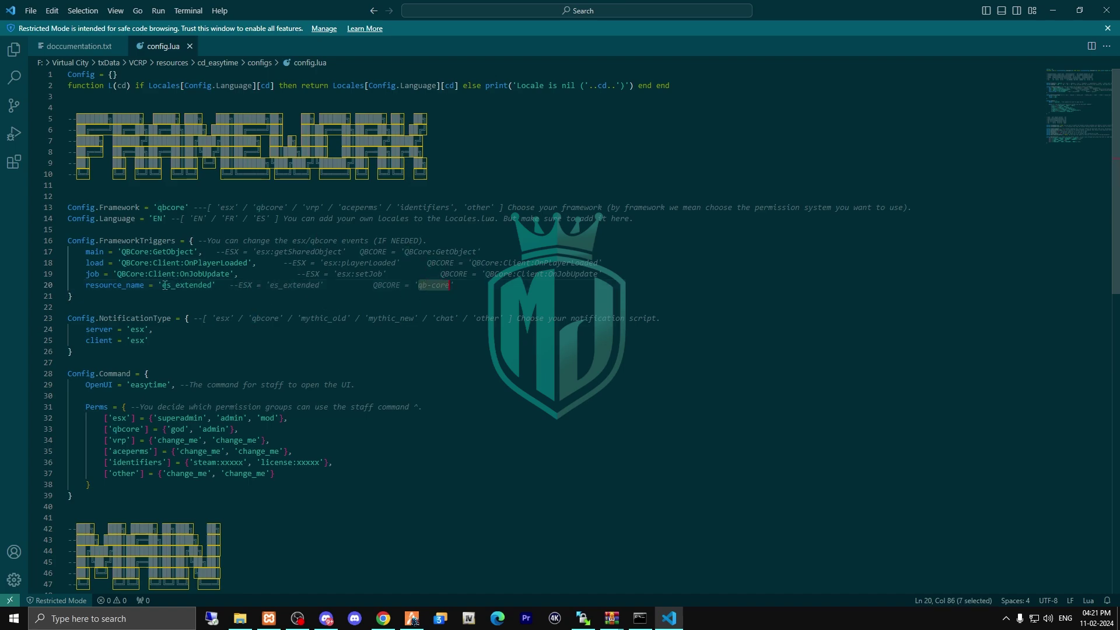
{"action": "left_click_drag", "start_coordinate": [162, 285], "coordinate": [173, 285]}
{"action": "key", "text": "ctrl+v"}
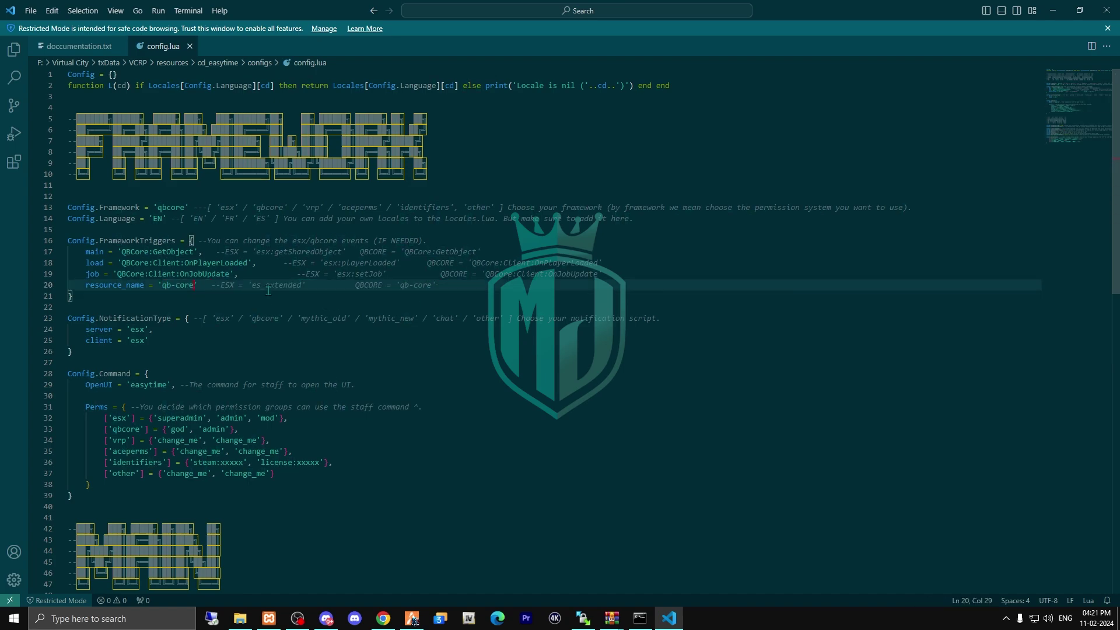
{"action": "scroll", "coordinate": [268, 290], "scroll_direction": "down", "scroll_amount": 5}
{"action": "scroll", "coordinate": [270, 292], "scroll_direction": "up", "scroll_amount": 4}
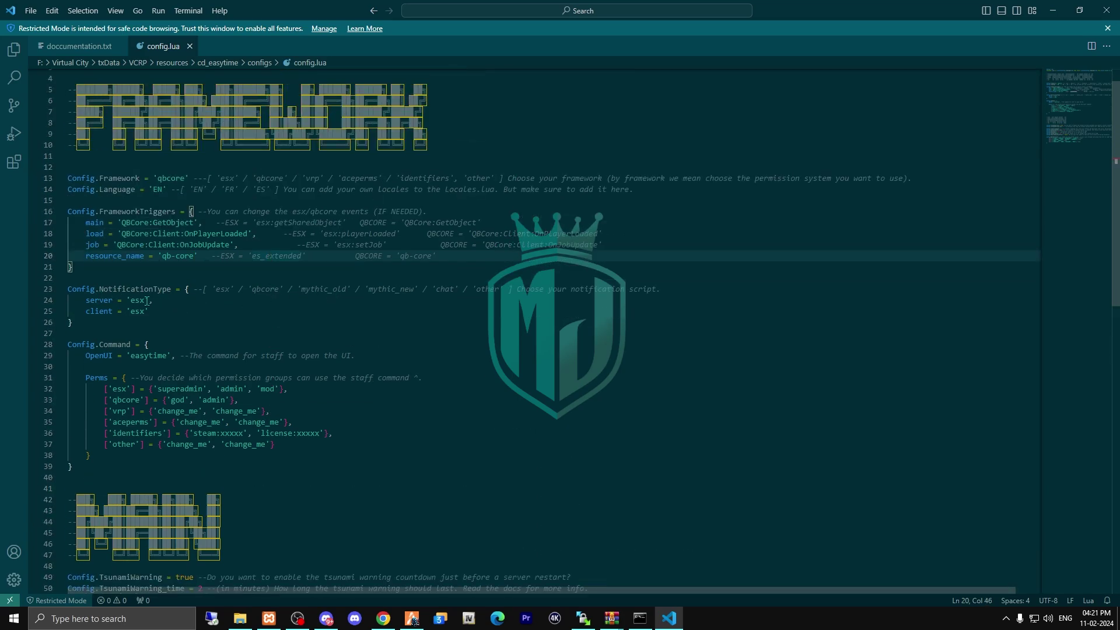
Step: Change both server and client Config.NotificationType values from esx to qbcore
{"action": "double_click", "coordinate": [263, 291]}
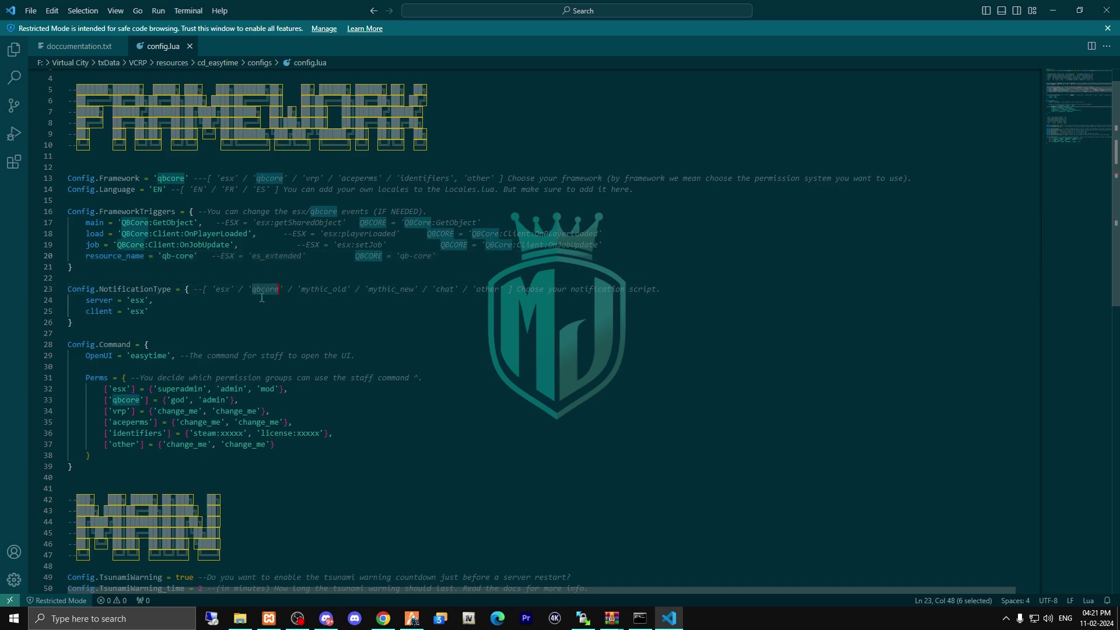
{"action": "double_click", "coordinate": [133, 301]}
{"action": "key", "text": "ctrl+v"}
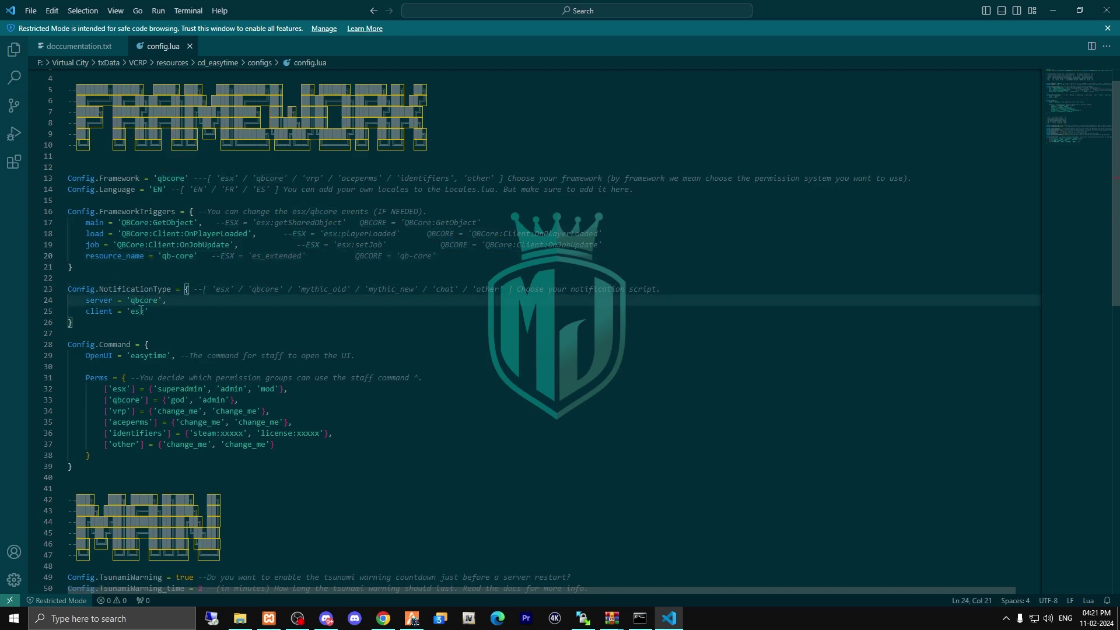
{"action": "double_click", "coordinate": [136, 312]}
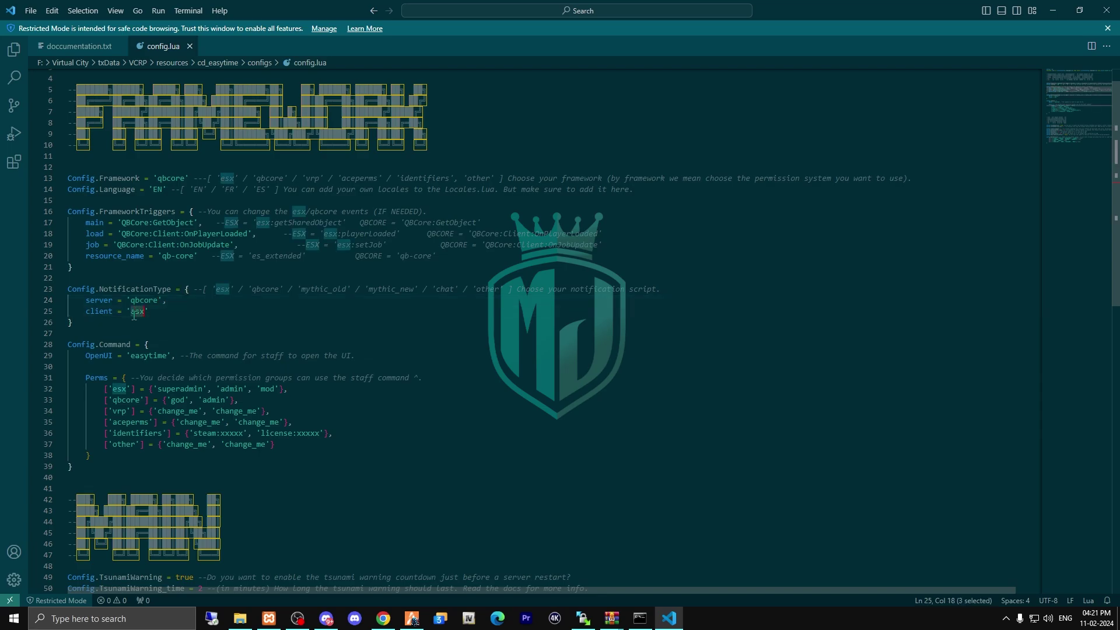
{"action": "key", "text": "ctrl+v"}
{"action": "left_click", "coordinate": [260, 322]}
{"action": "scroll", "coordinate": [260, 320], "scroll_direction": "down", "scroll_amount": 5}
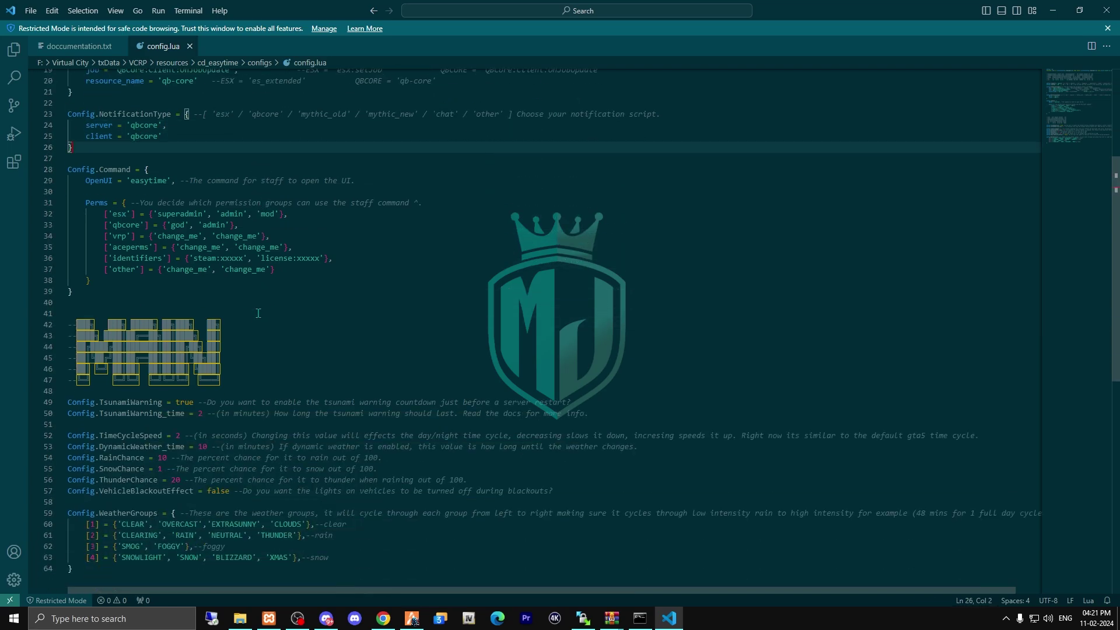
{"action": "scroll", "coordinate": [258, 312], "scroll_direction": "down", "scroll_amount": 6}
{"action": "scroll", "coordinate": [338, 399], "scroll_direction": "up", "scroll_amount": 2}
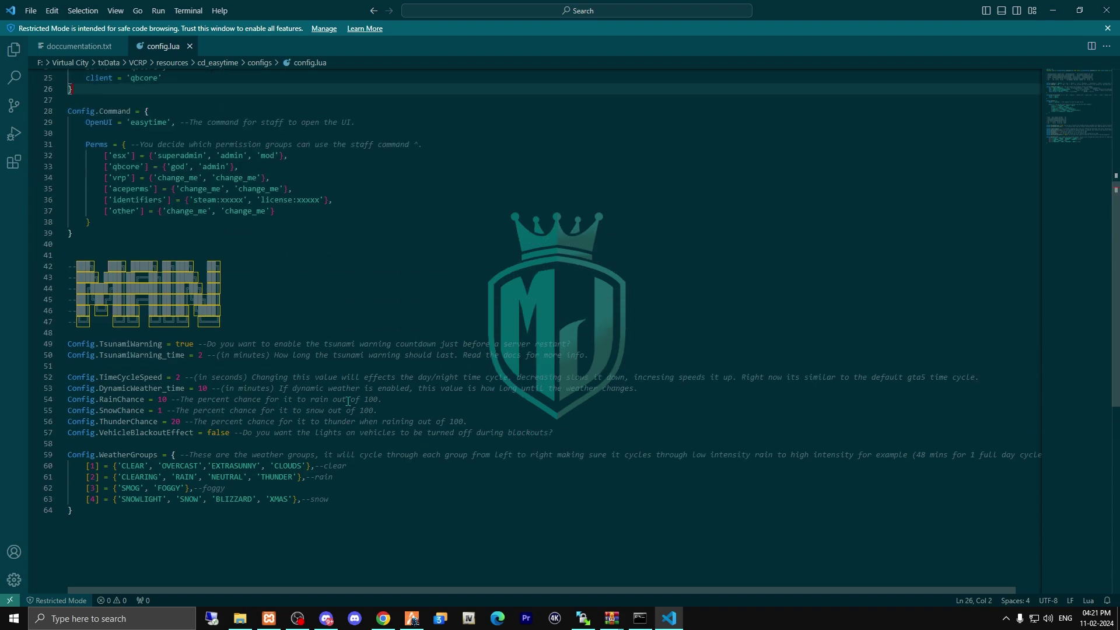
{"action": "scroll", "coordinate": [342, 400], "scroll_direction": "up", "scroll_amount": 6}
{"action": "scroll", "coordinate": [347, 402], "scroll_direction": "up", "scroll_amount": 4}
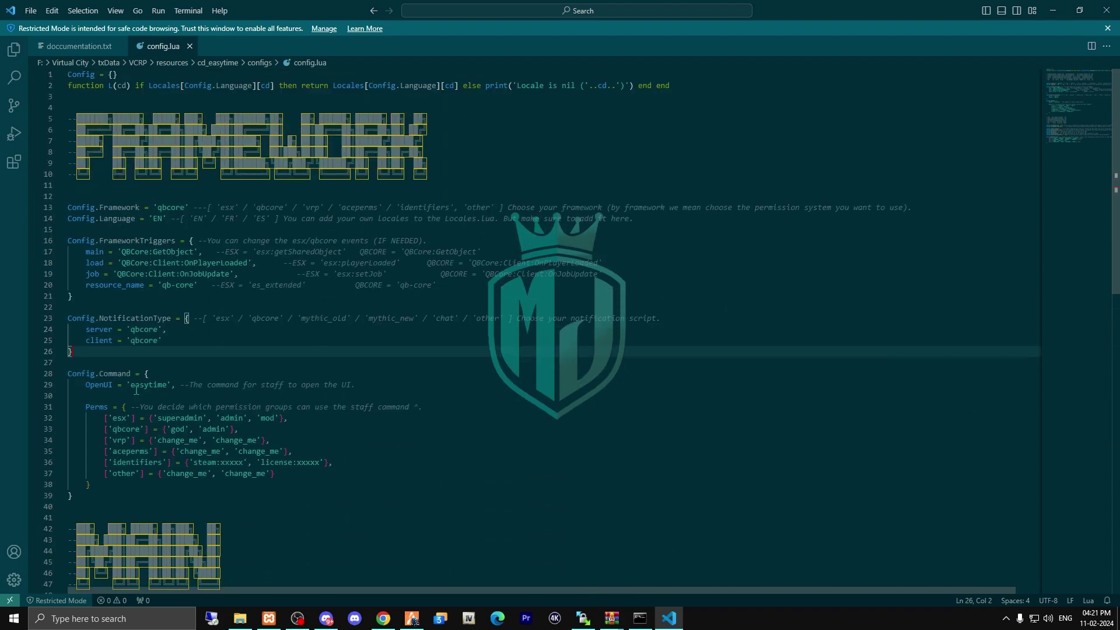
Step: Go to the resources > [qb] folder and select qb-weathersync
{"action": "left_click", "coordinate": [240, 618]}
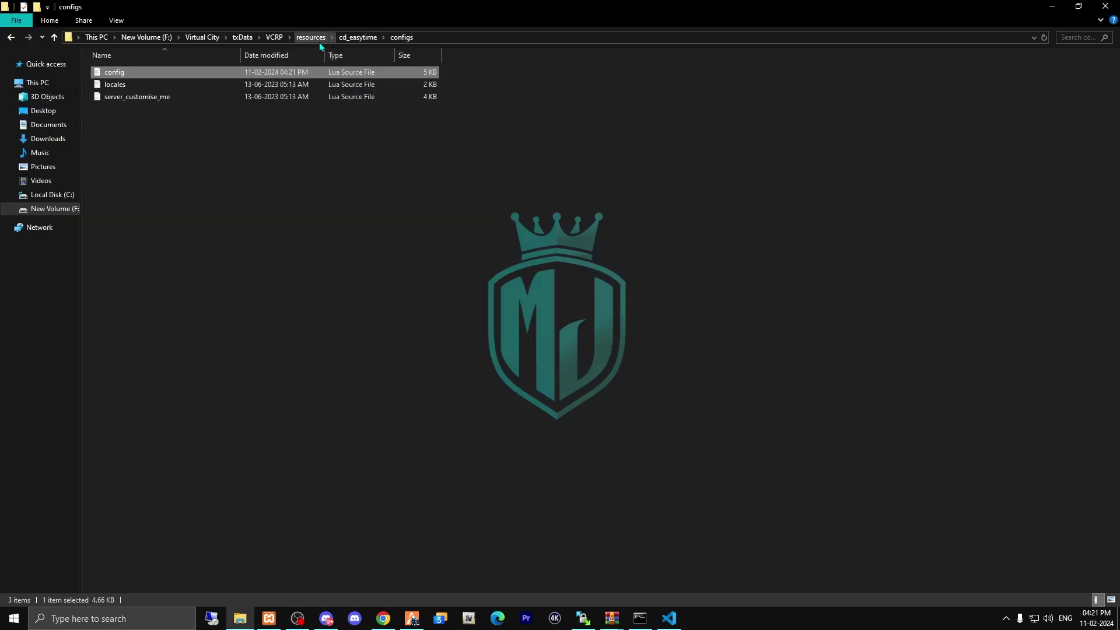
{"action": "left_click", "coordinate": [318, 43]}
{"action": "double_click", "coordinate": [329, 103]}
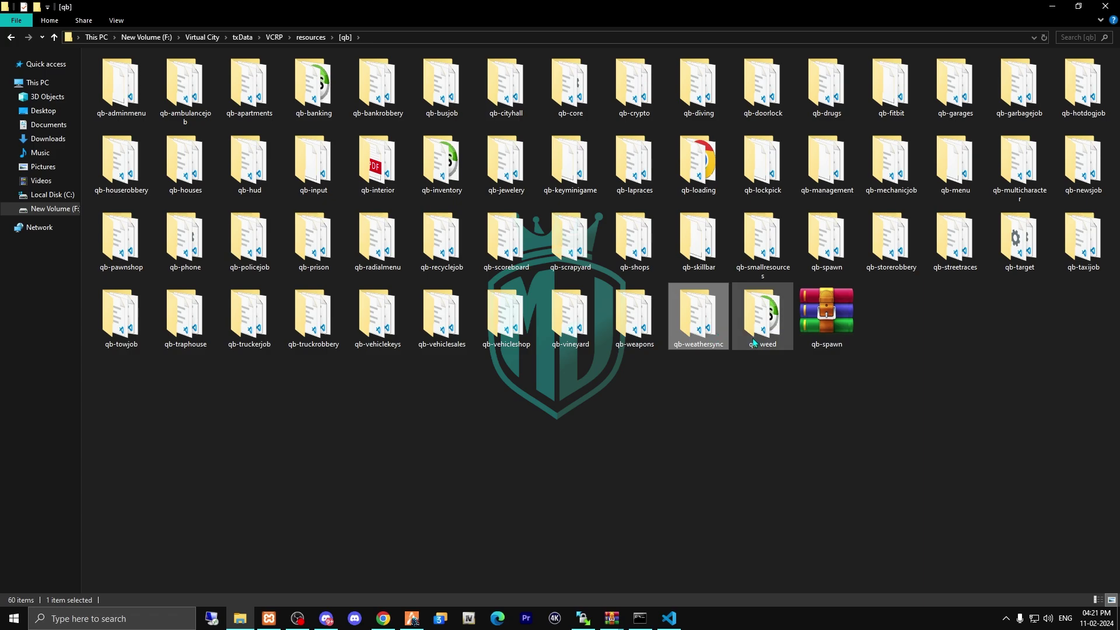
{"action": "key", "text": "F2"}
{"action": "left_click", "coordinate": [710, 311]}
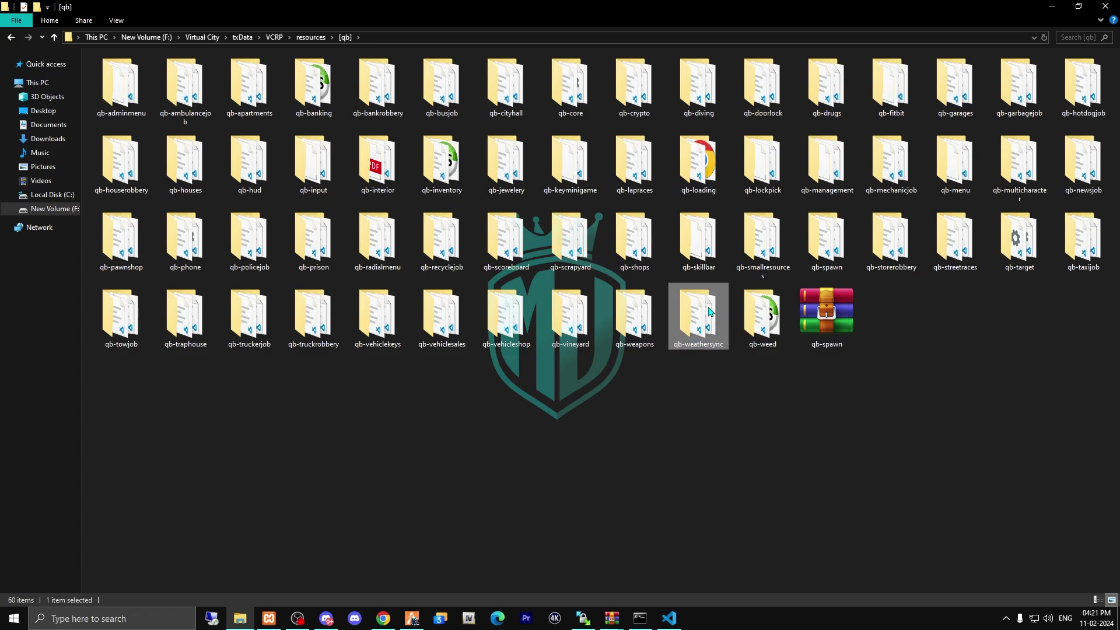
Step: Pack qb-weathersync into qb-weathersync.rar, delete the original folder, and return to resources
{"action": "right_click", "coordinate": [710, 311]}
{"action": "left_click", "coordinate": [753, 198]}
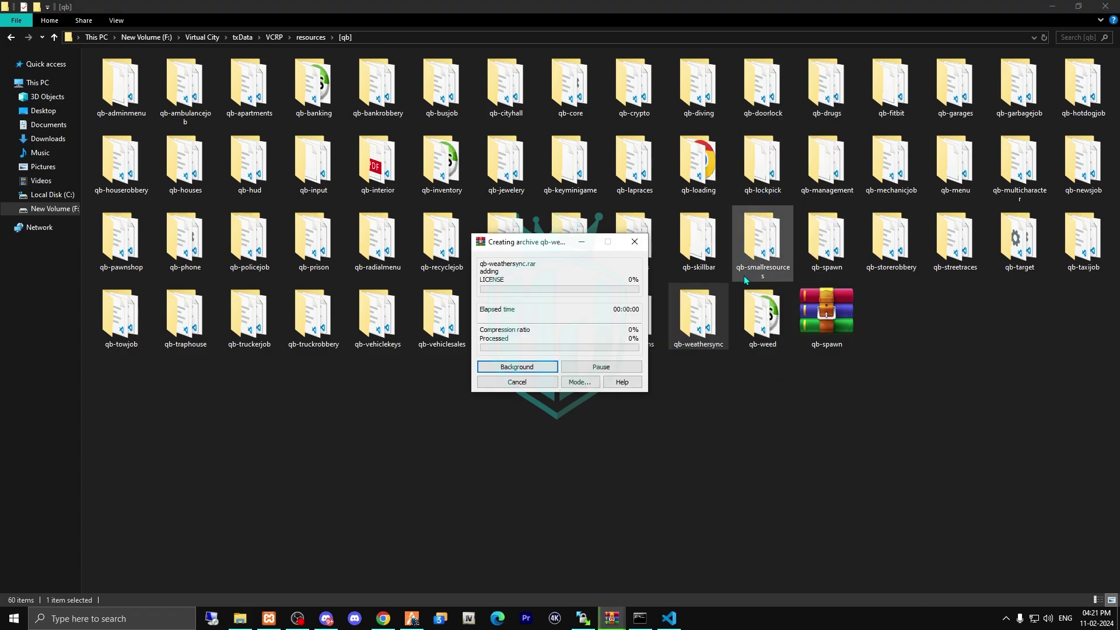
{"action": "key", "text": "Delete"}
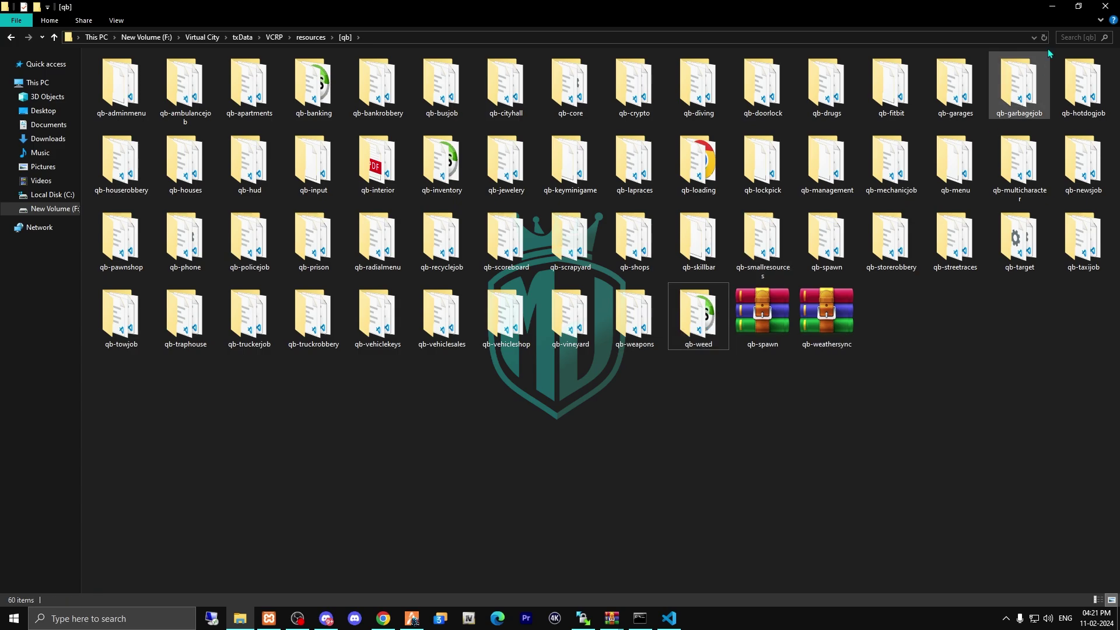
{"action": "left_click", "coordinate": [311, 37]}
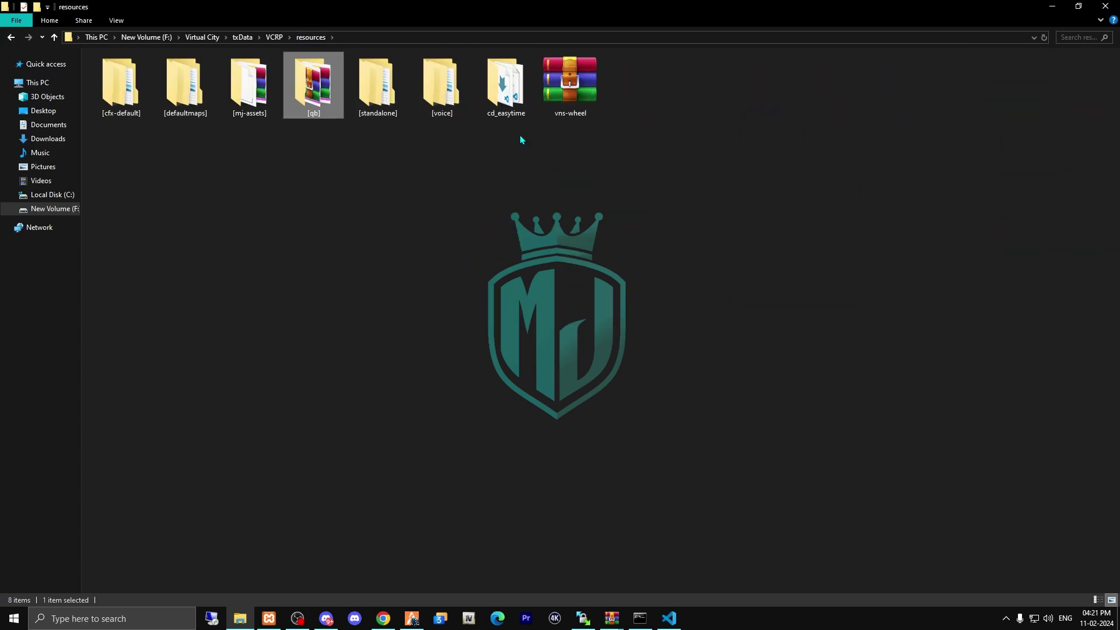
{"action": "left_click", "coordinate": [432, 609]}
Step: Run 'refresh', 'stop qb-weathersync' and 'ensure cd_easytime' in the F8 console
{"action": "key", "text": "F8"}
{"action": "type", "text": "re"}
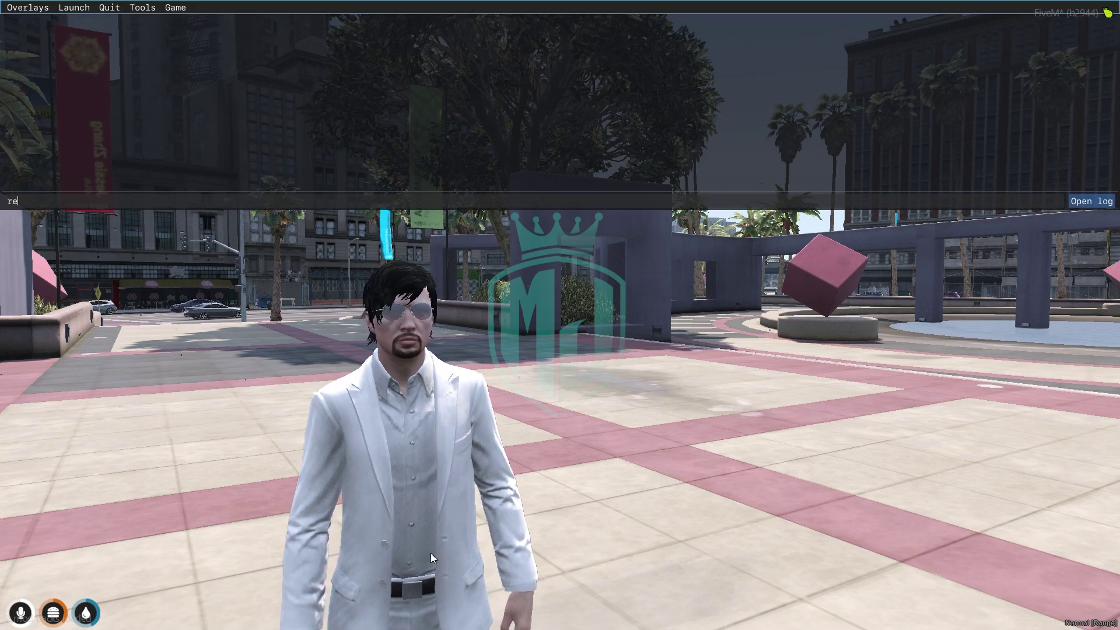
{"action": "type", "text": "fresh"}
{"action": "key", "text": "Return"}
{"action": "type", "text": "sto"}
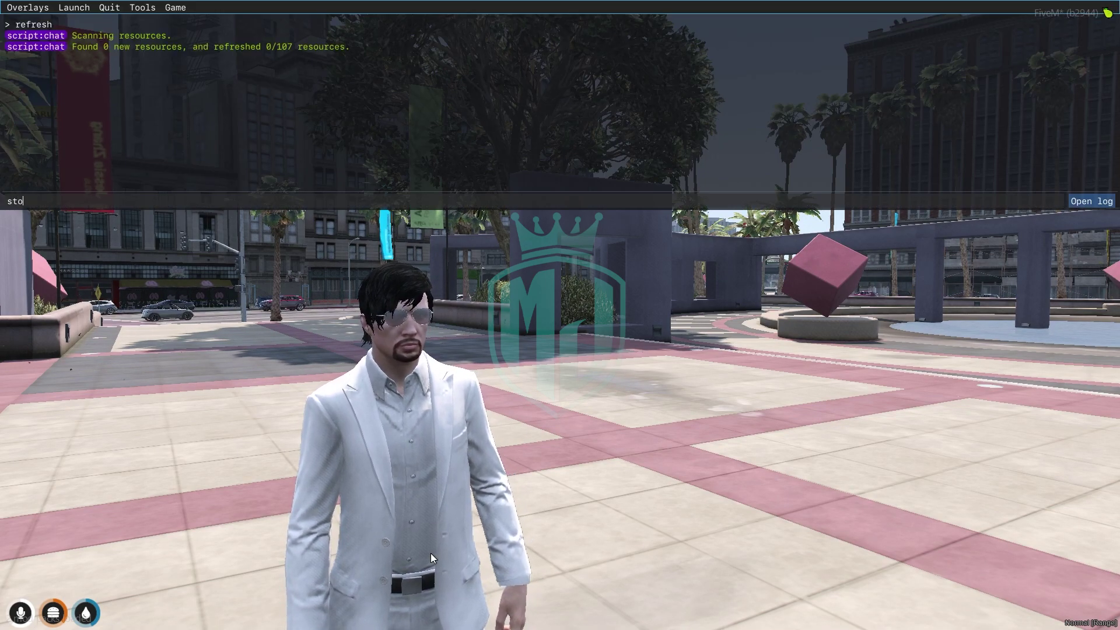
{"action": "type", "text": "p qb-weathersync"}
{"action": "key", "text": "Return"}
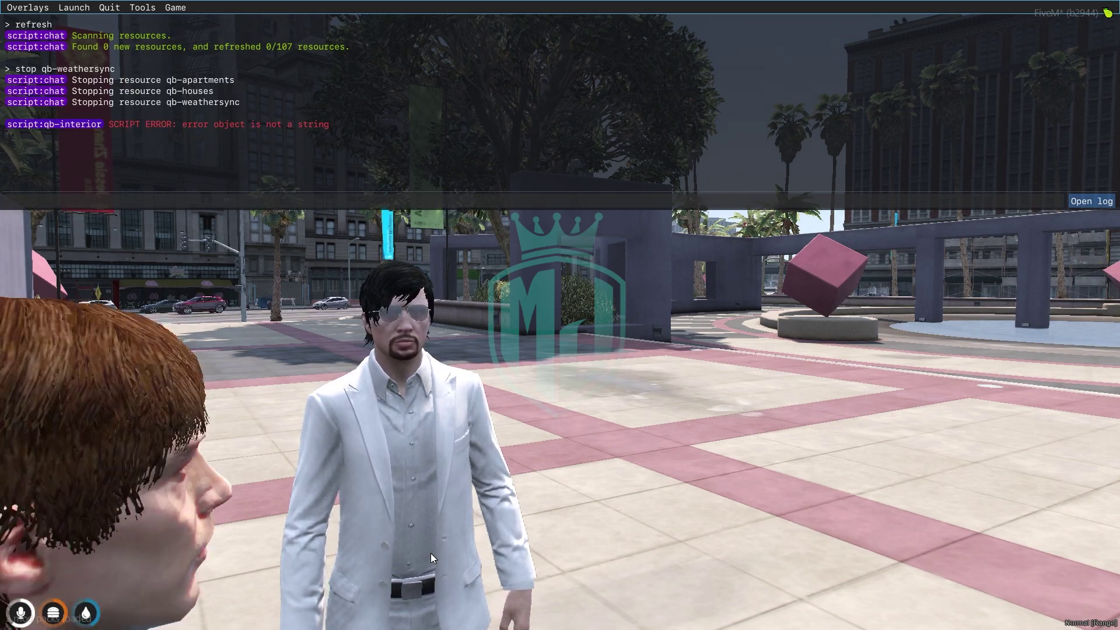
{"action": "type", "text": "ensure"}
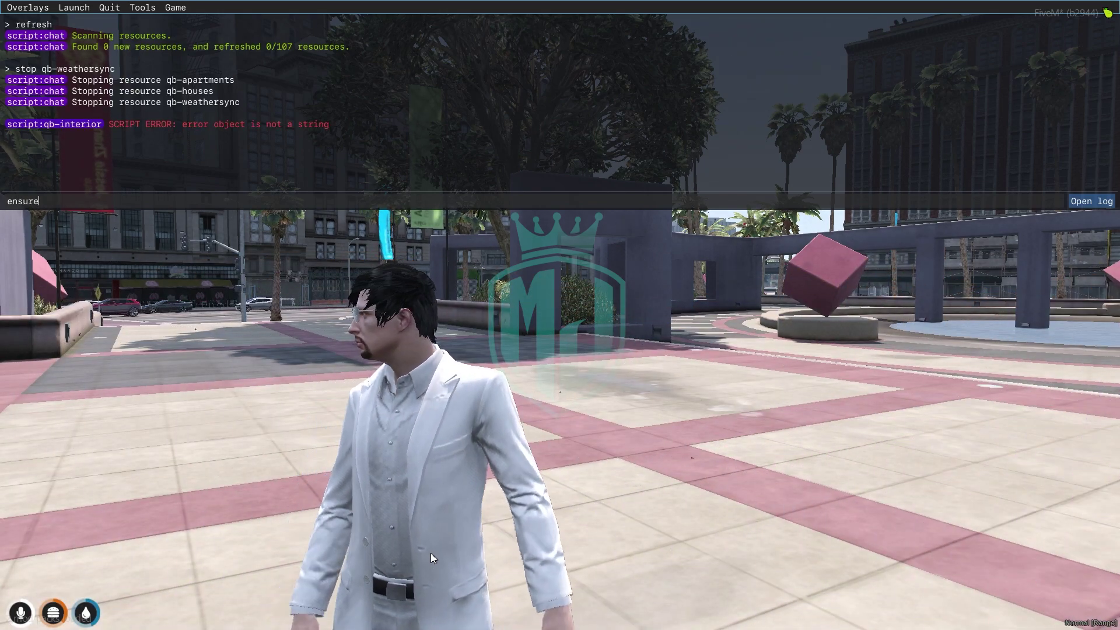
{"action": "type", "text": " cd_"}
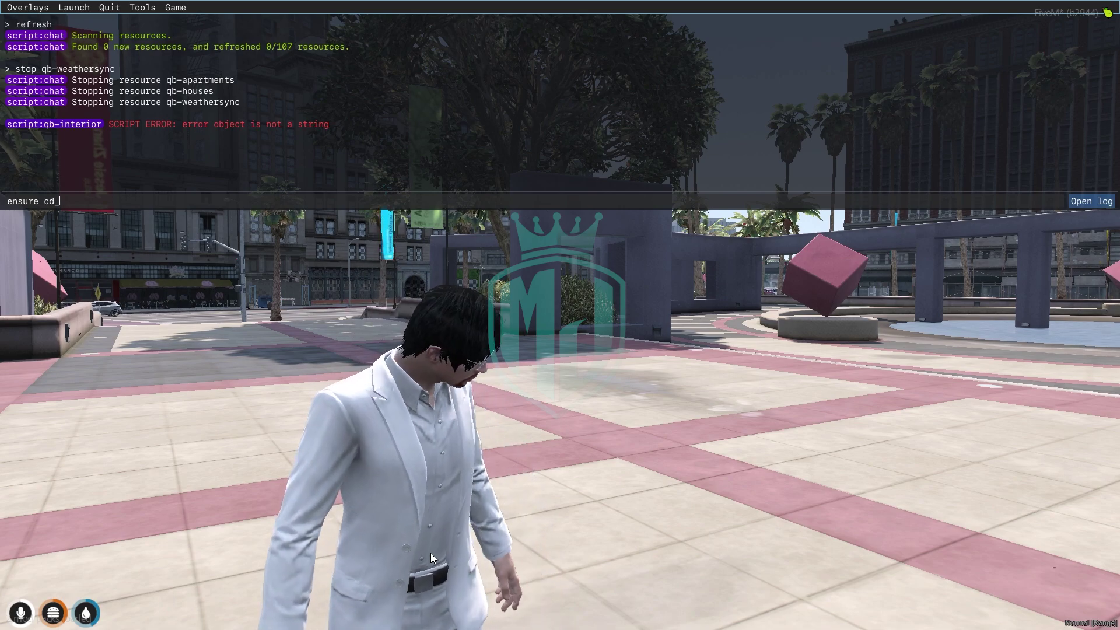
{"action": "type", "text": "easytime"}
{"action": "key", "text": "Return"}
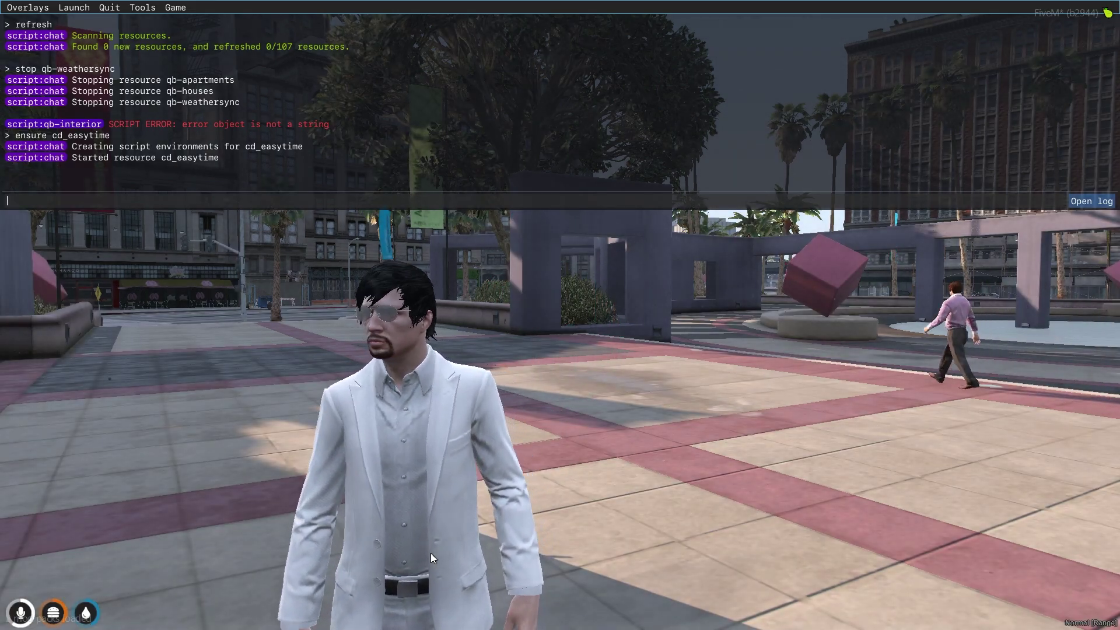
Step: Close the console and submit /easytime in chat, which returns a no-permissions notice
{"action": "key", "text": "F8"}
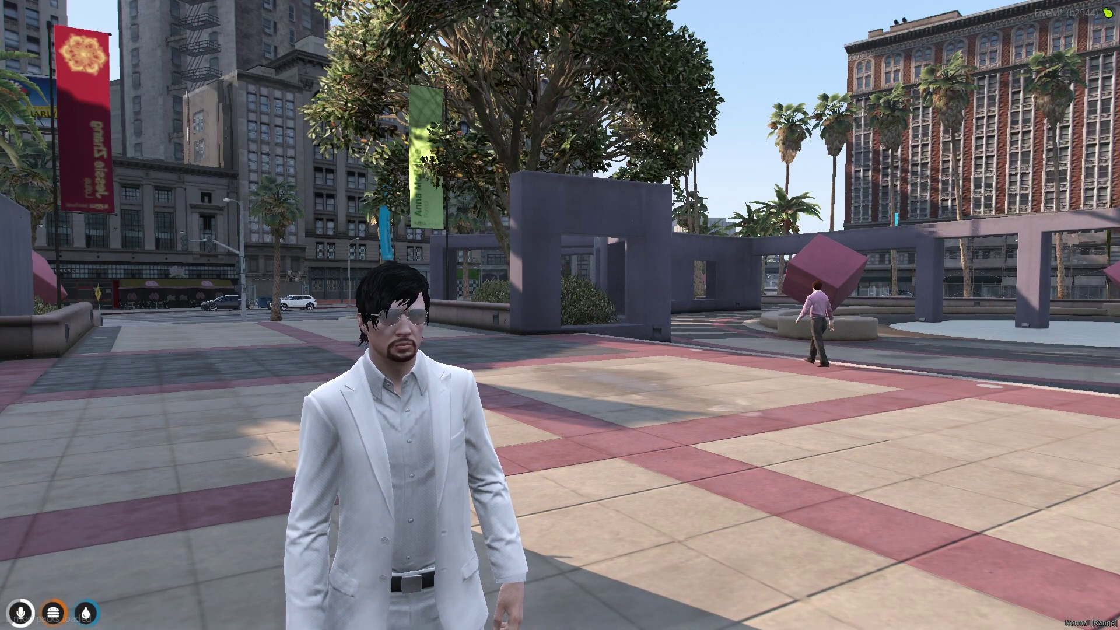
{"action": "key", "text": "F8"}
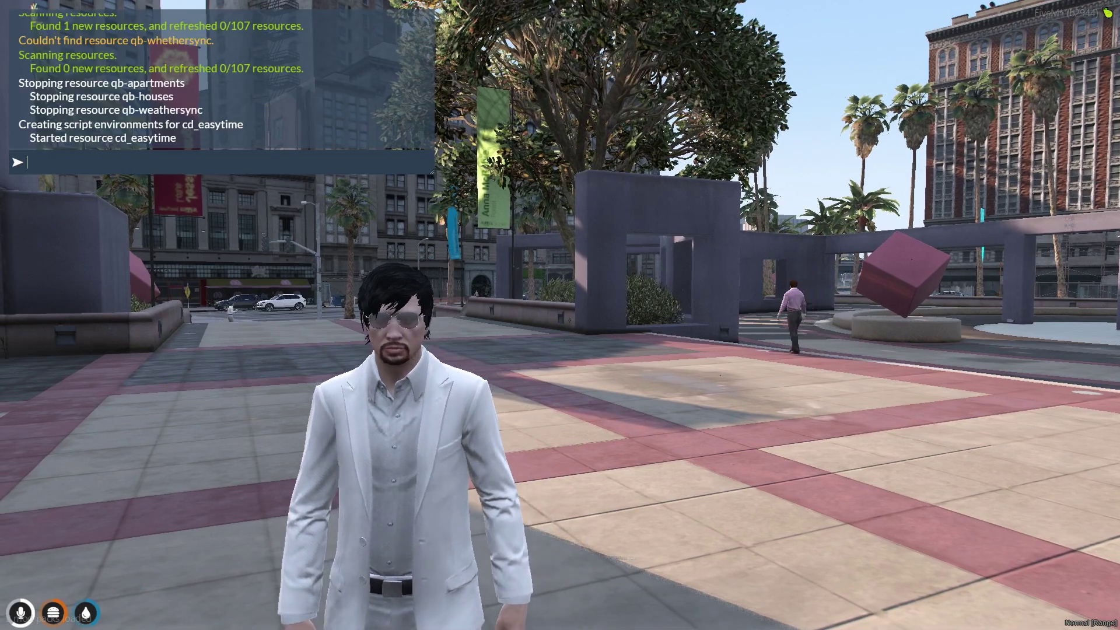
{"action": "type", "text": "/easy"}
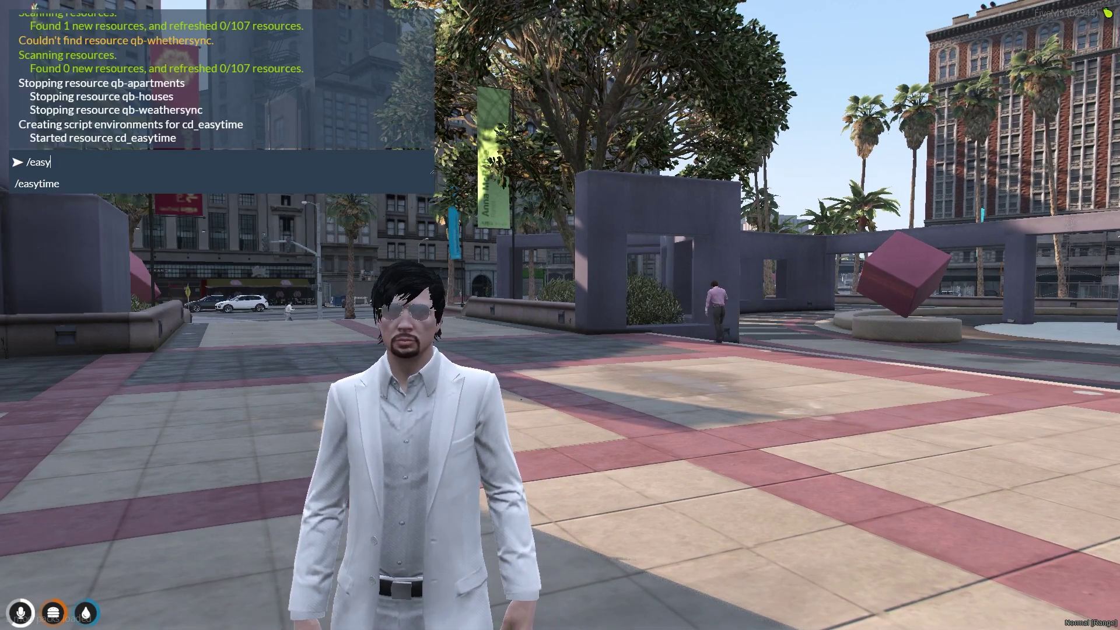
{"action": "type", "text": "time"}
{"action": "key", "text": "Return"}
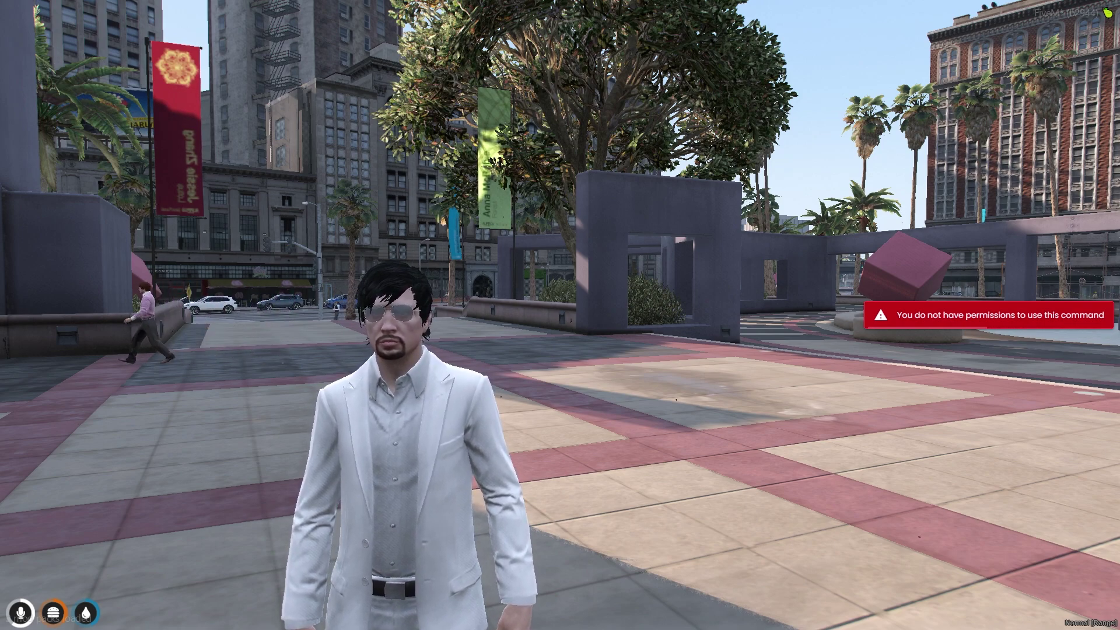
{"action": "key", "text": "super"}
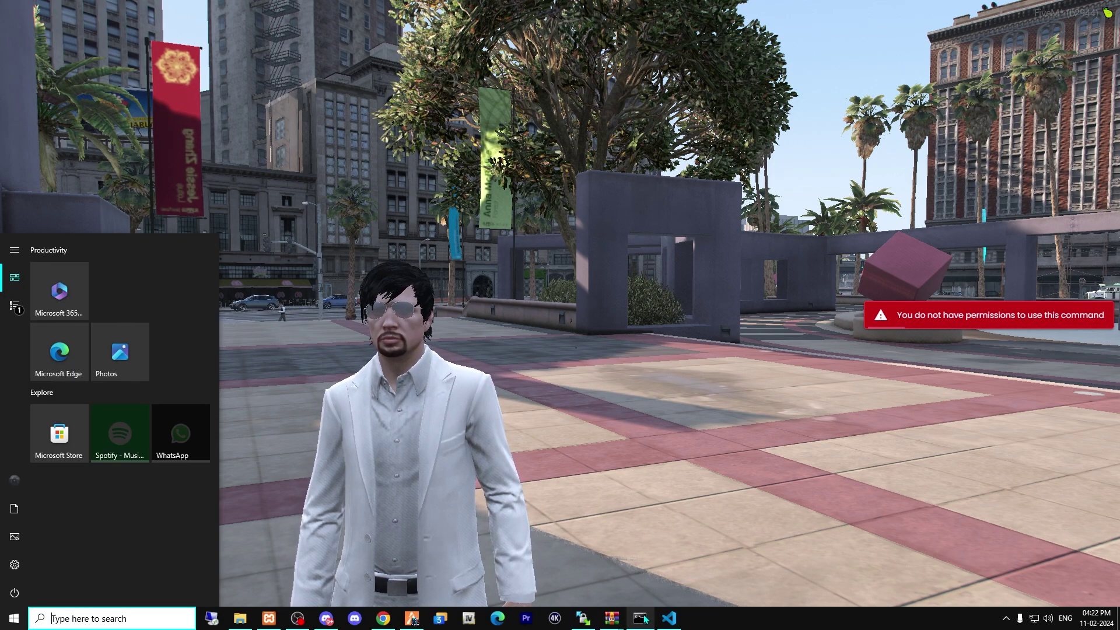
{"action": "left_click", "coordinate": [669, 618]}
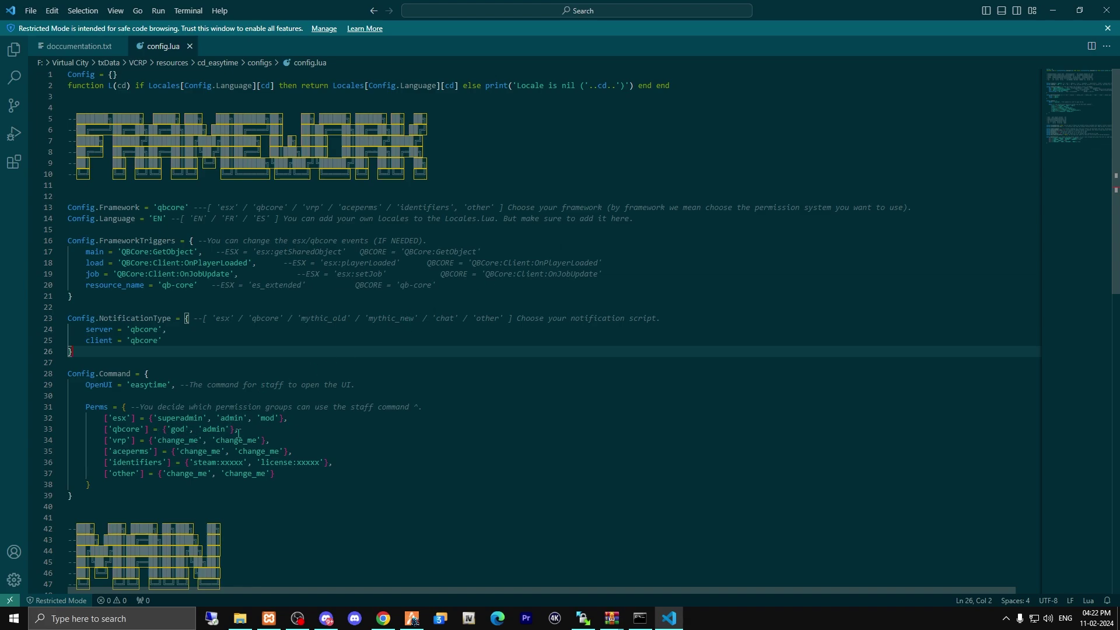
{"action": "scroll", "coordinate": [172, 451], "scroll_direction": "down", "scroll_amount": 5}
{"action": "scroll", "coordinate": [488, 480], "scroll_direction": "up", "scroll_amount": 4}
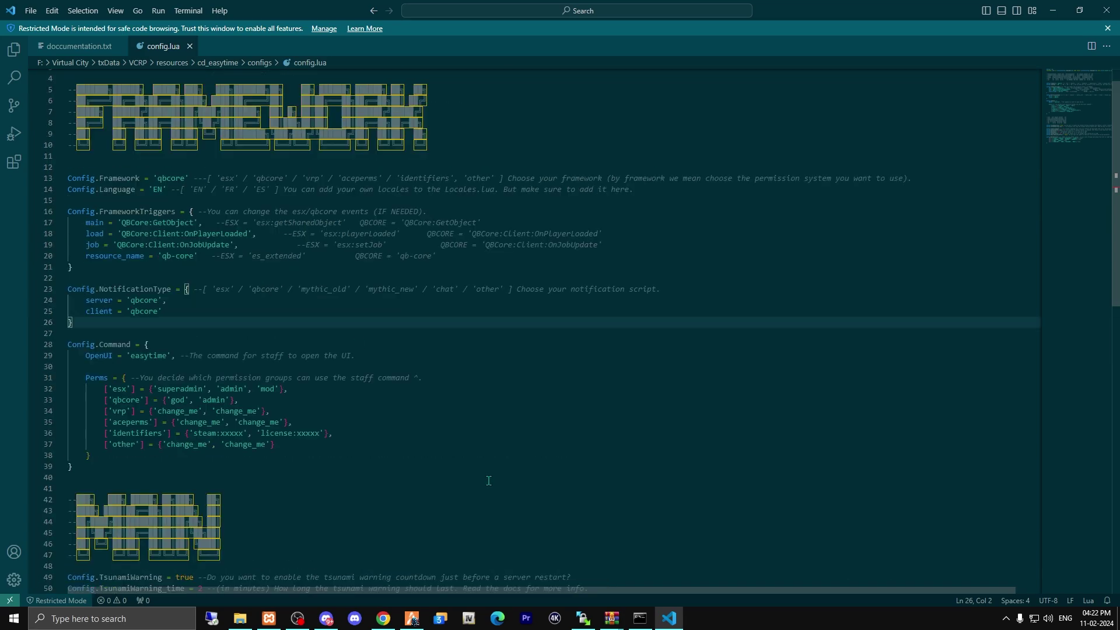
Step: Open the admin menu and go to the online player's Permissions options
{"action": "left_click", "coordinate": [442, 616]}
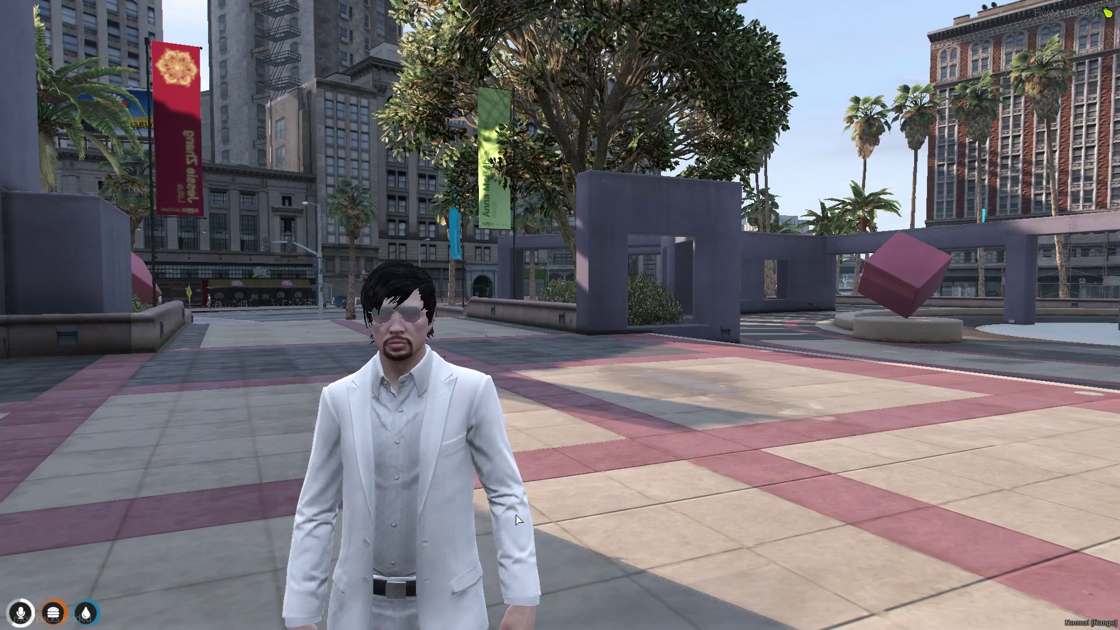
{"action": "type", "text": "t/admin"}
{"action": "key", "text": "Return"}
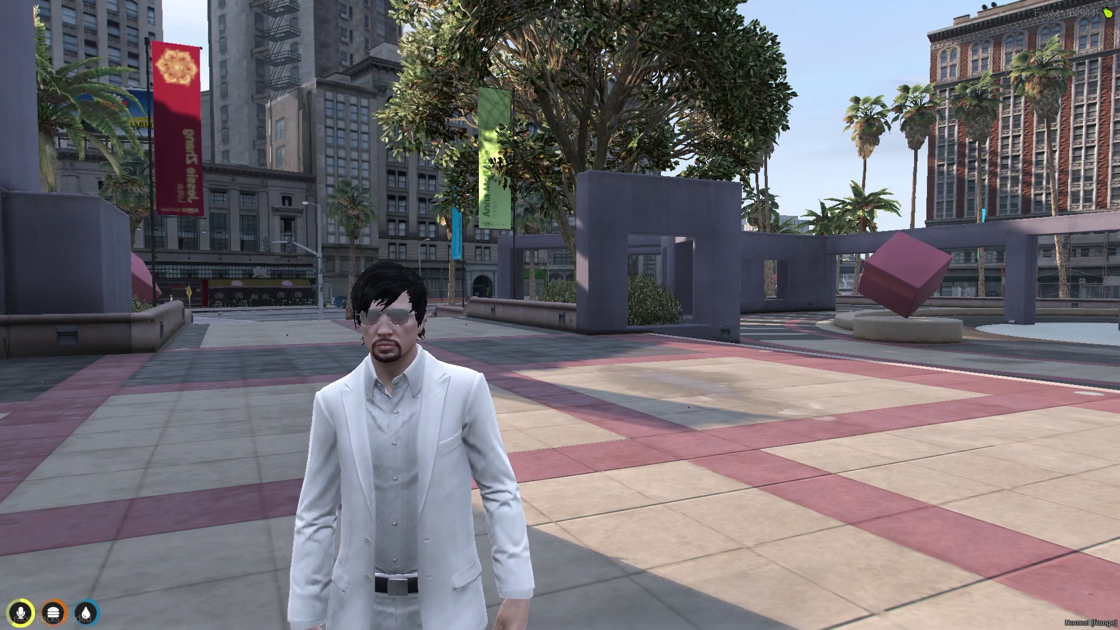
{"action": "key", "text": "Down"}
{"action": "key", "text": "Return"}
{"action": "key", "text": "Return"}
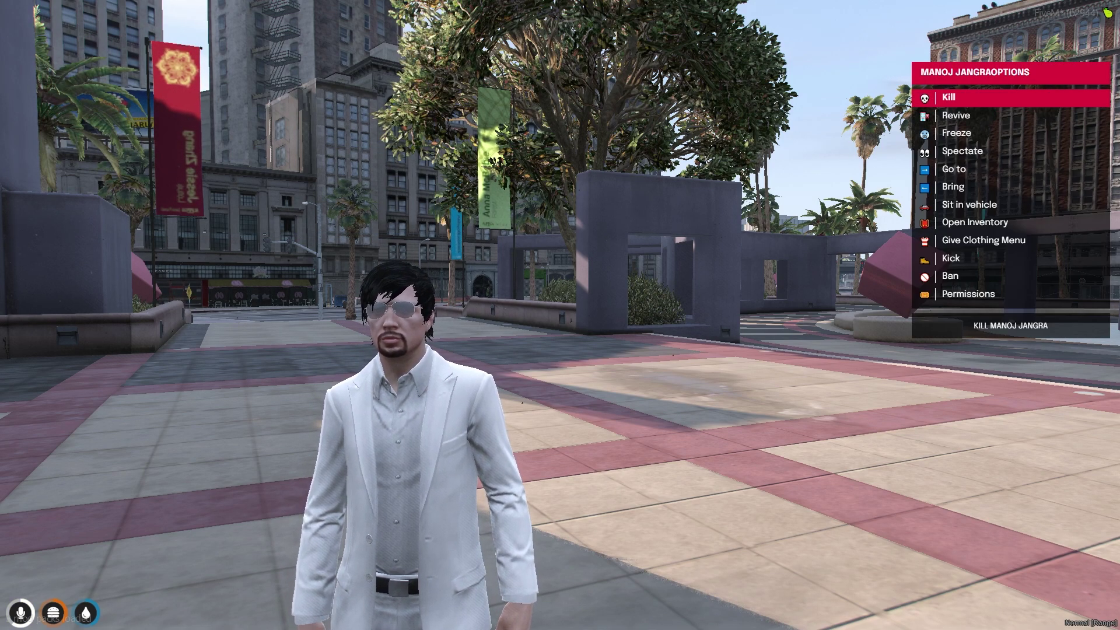
{"action": "key", "text": "Down"}
{"action": "key", "text": "Up"}
{"action": "key", "text": "Up"}
{"action": "key", "text": "Up"}
{"action": "key", "text": "Up"}
{"action": "key", "text": "Up"}
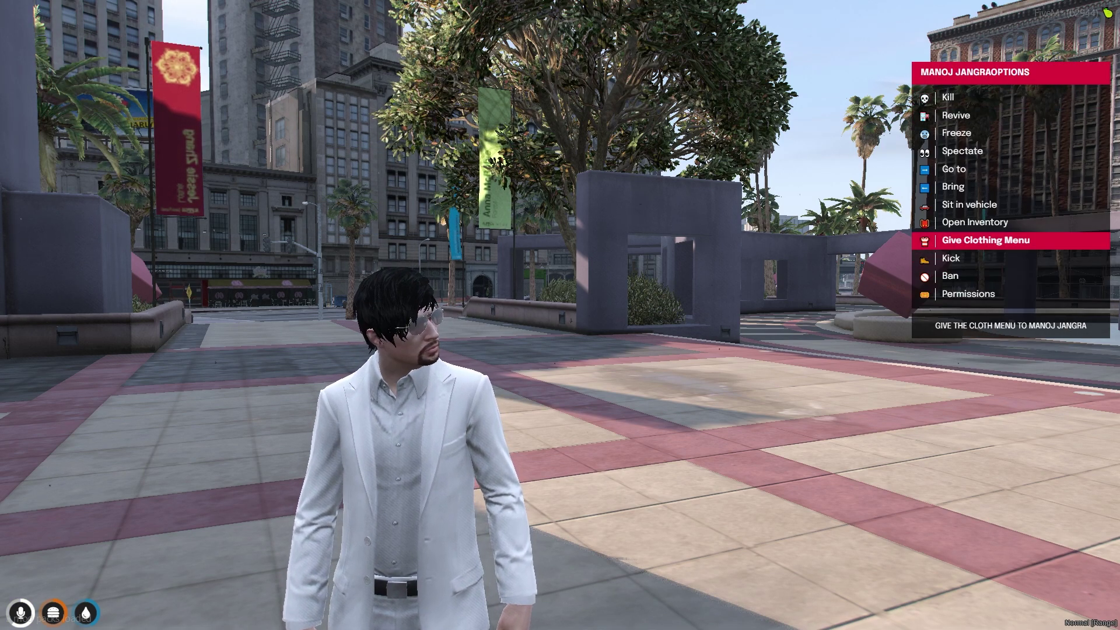
{"action": "key", "text": "Down"}
{"action": "key", "text": "Down"}
{"action": "key", "text": "Down"}
{"action": "key", "text": "Return"}
{"action": "key", "text": "Up"}
Step: Set the player's permission group to GOD, confirm, and close the admin menu
{"action": "key", "text": "Right"}
{"action": "key", "text": "Right"}
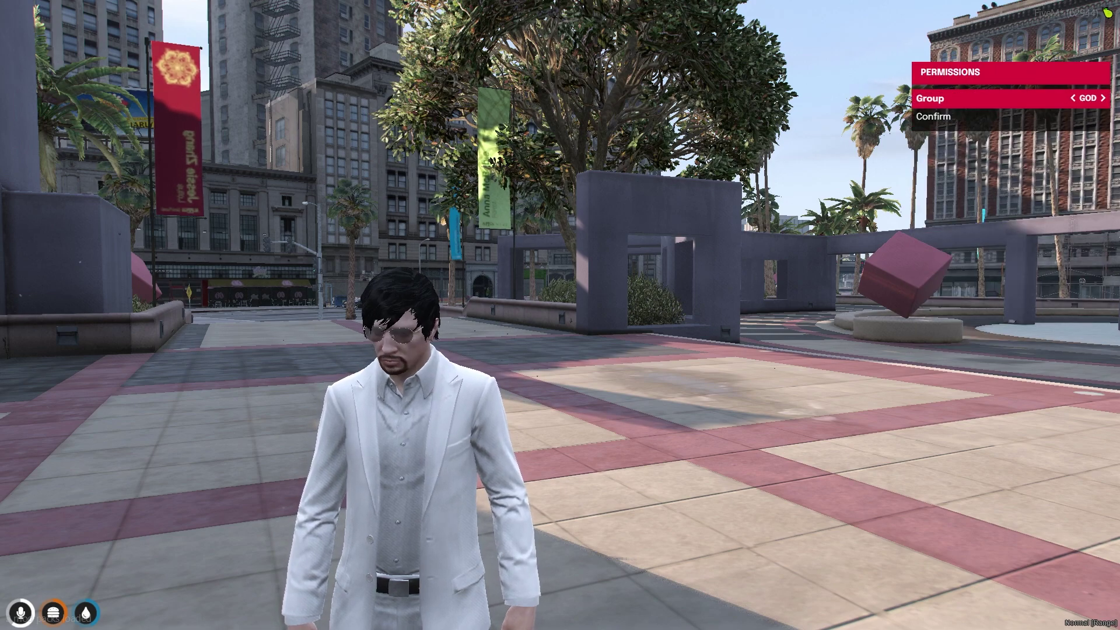
{"action": "key", "text": "Down"}
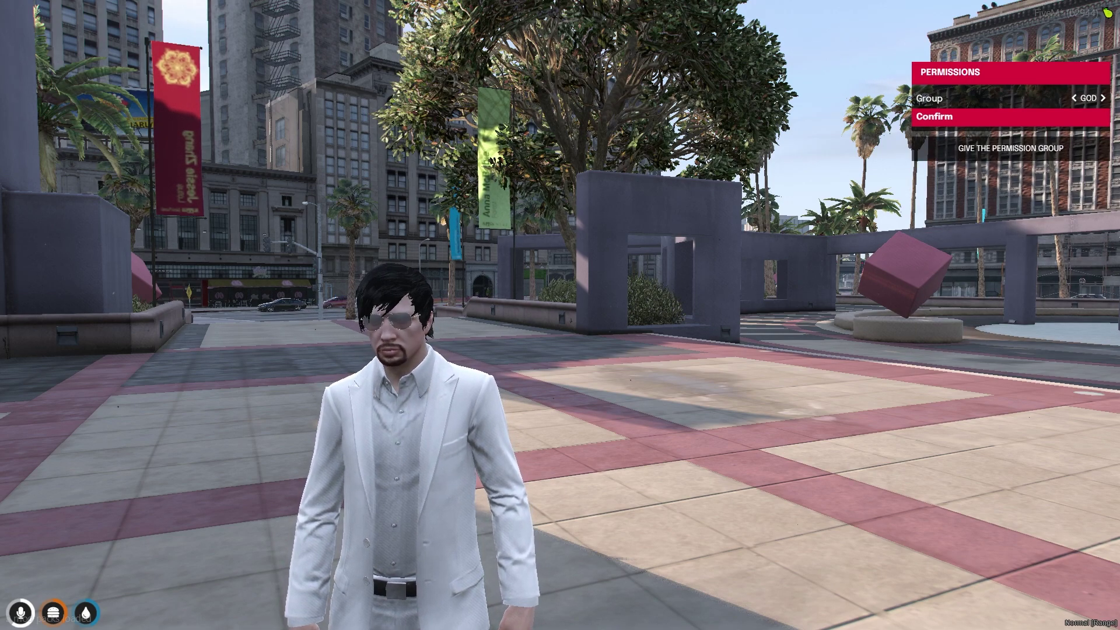
{"action": "key", "text": "Return"}
{"action": "key", "text": "BackSpace"}
{"action": "key", "text": "BackSpace"}
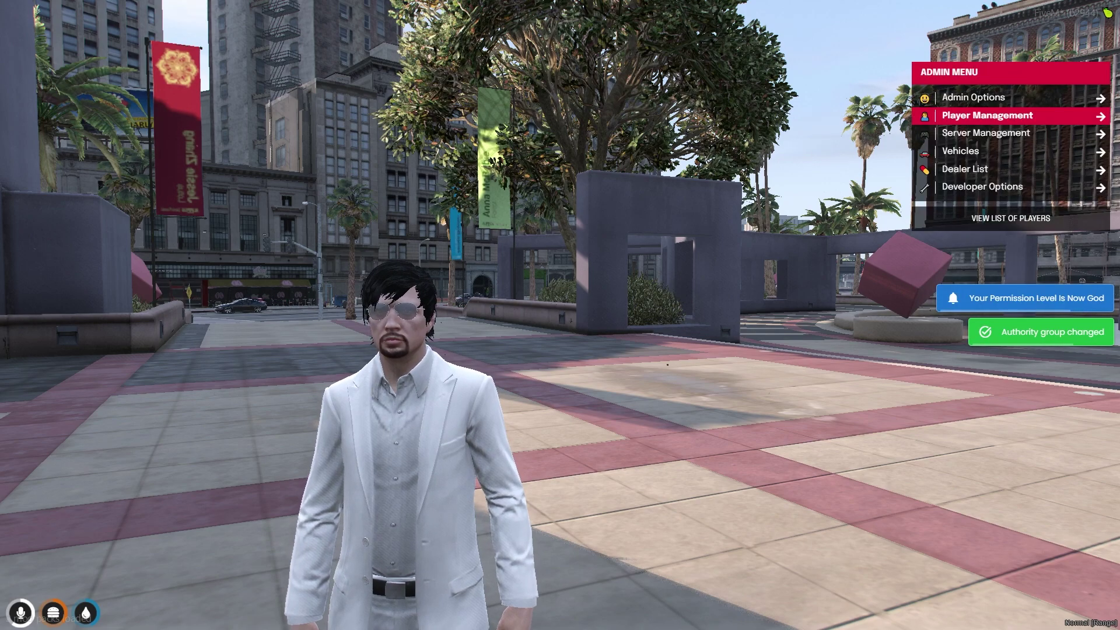
{"action": "key", "text": "F8"}
{"action": "type", "text": "weather"}
{"action": "key", "text": "Return"}
{"action": "key", "text": "F8"}
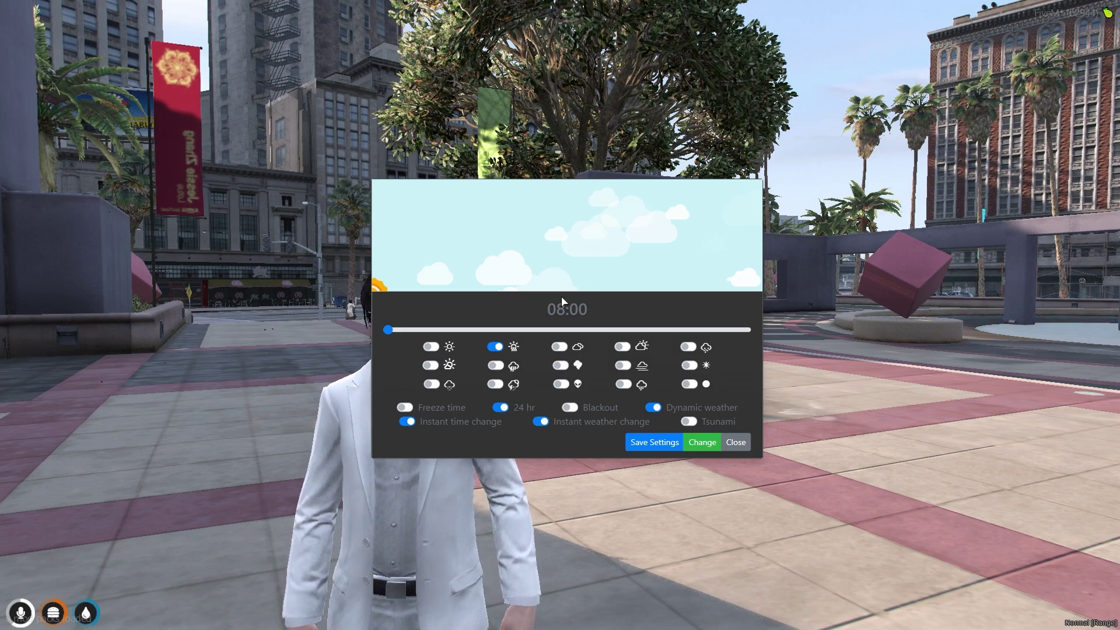
Step: Move the easytime time slider to 22:00 and save the settings to make it night
{"action": "left_click_drag", "start_coordinate": [477, 332], "coordinate": [545, 331]}
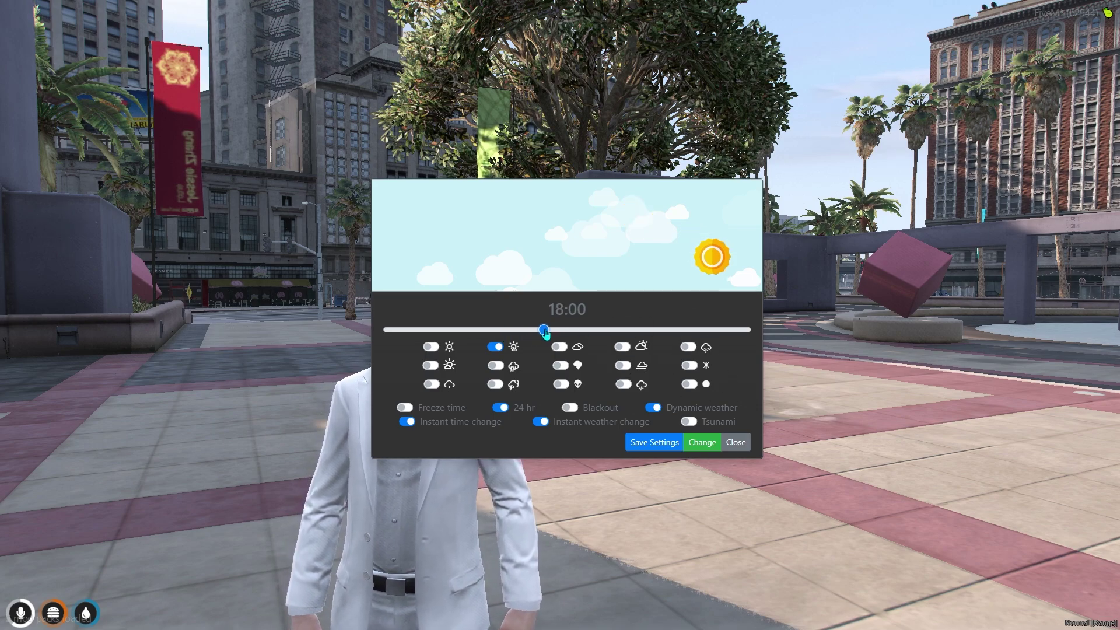
{"action": "mouse_move", "coordinate": [544, 332]}
{"action": "left_mouse_down"}
{"action": "mouse_move", "coordinate": [420, 331]}
{"action": "mouse_move", "coordinate": [591, 331]}
{"action": "mouse_move", "coordinate": [442, 314]}
{"action": "mouse_move", "coordinate": [673, 316]}
{"action": "mouse_move", "coordinate": [612, 316]}
{"action": "left_mouse_up"}
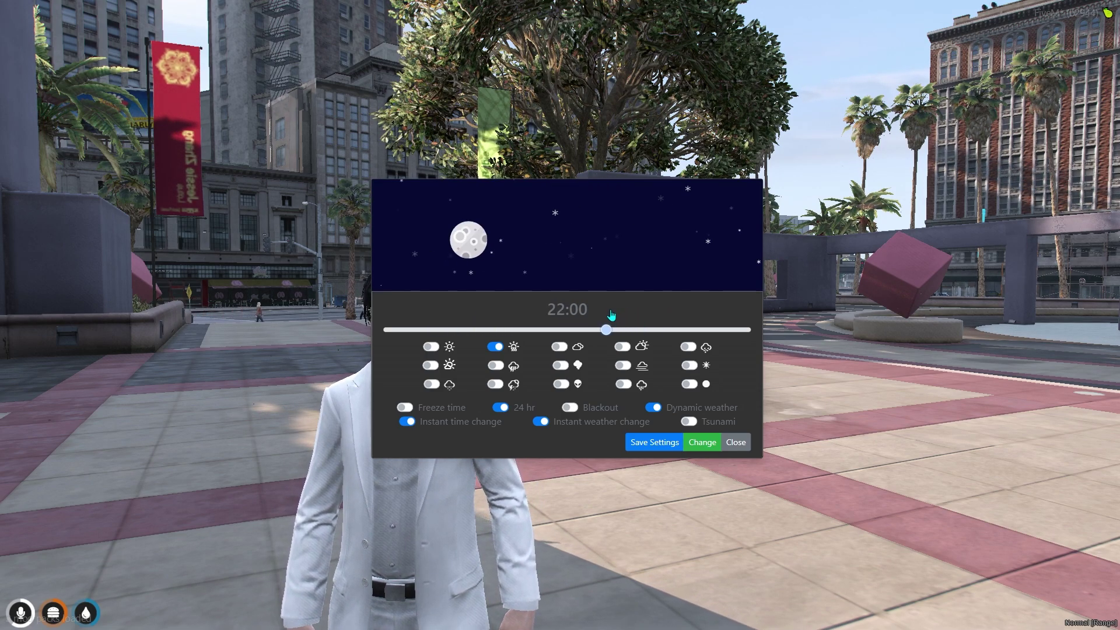
{"action": "left_click", "coordinate": [657, 443]}
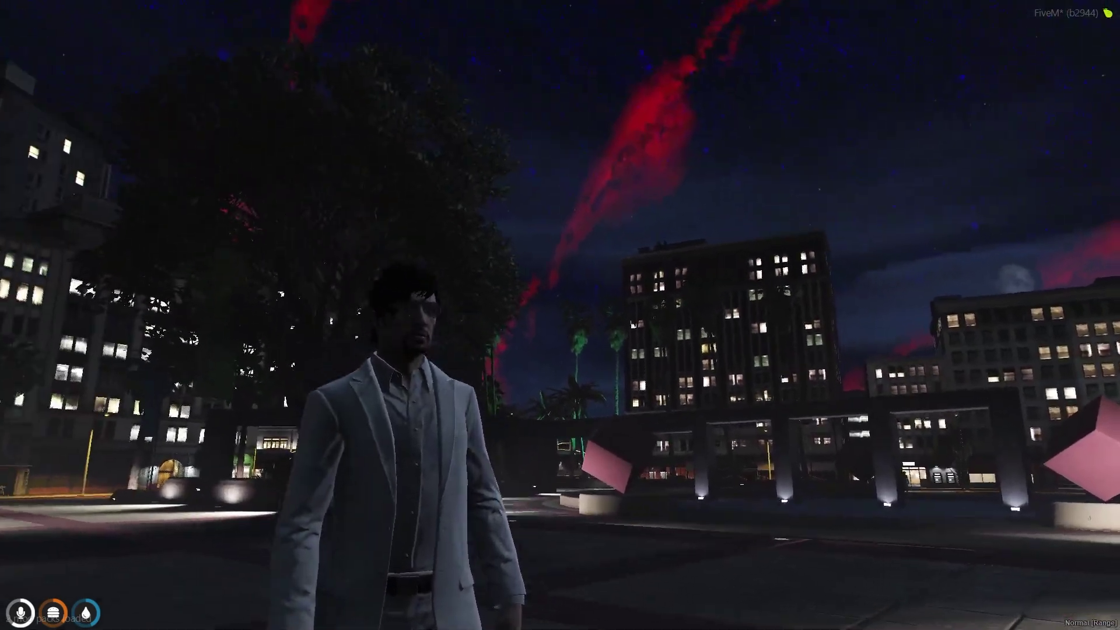
{"action": "key", "text": "a"}
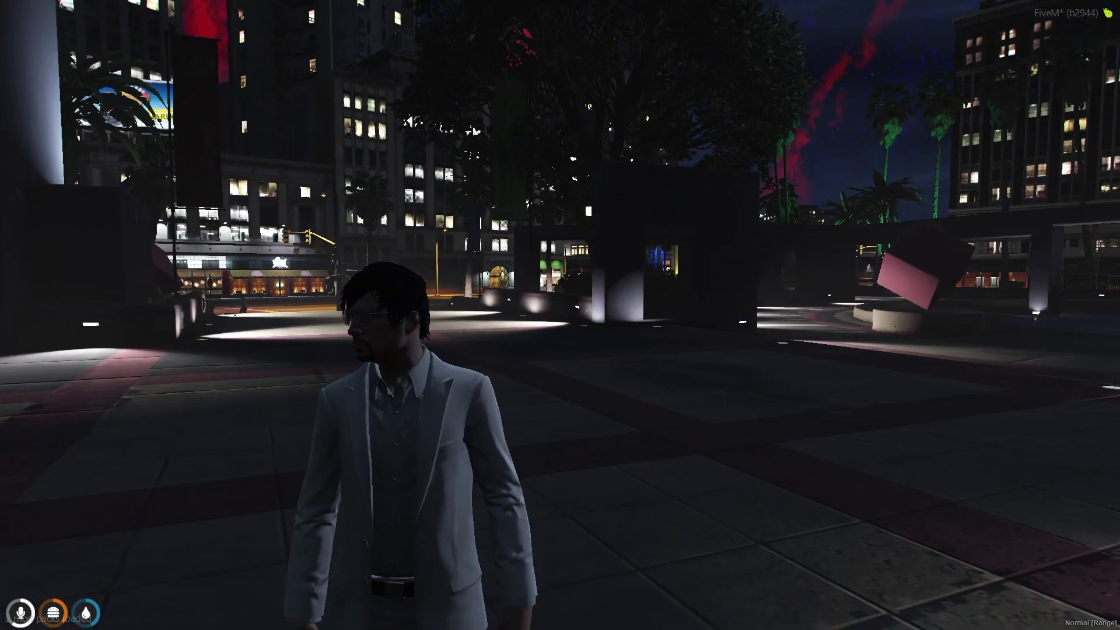
Step: Reopen the easytime panel, switch the weather to snow, and save
{"action": "key", "text": "F8"}
{"action": "type", "text": "easytime"}
{"action": "key", "text": "Return"}
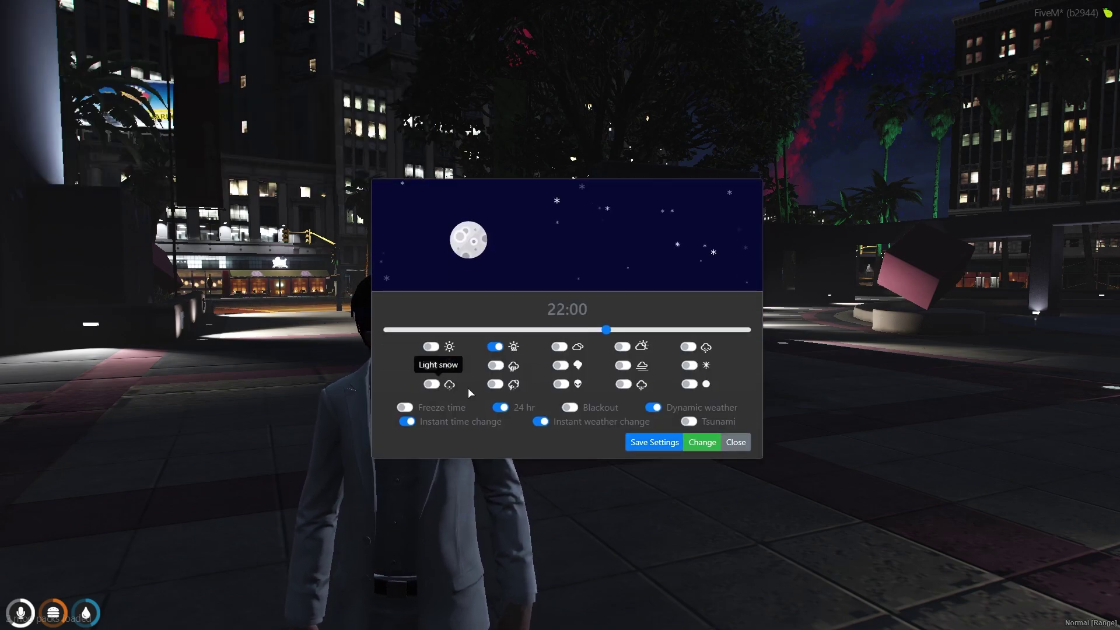
{"action": "left_click", "coordinate": [495, 348]}
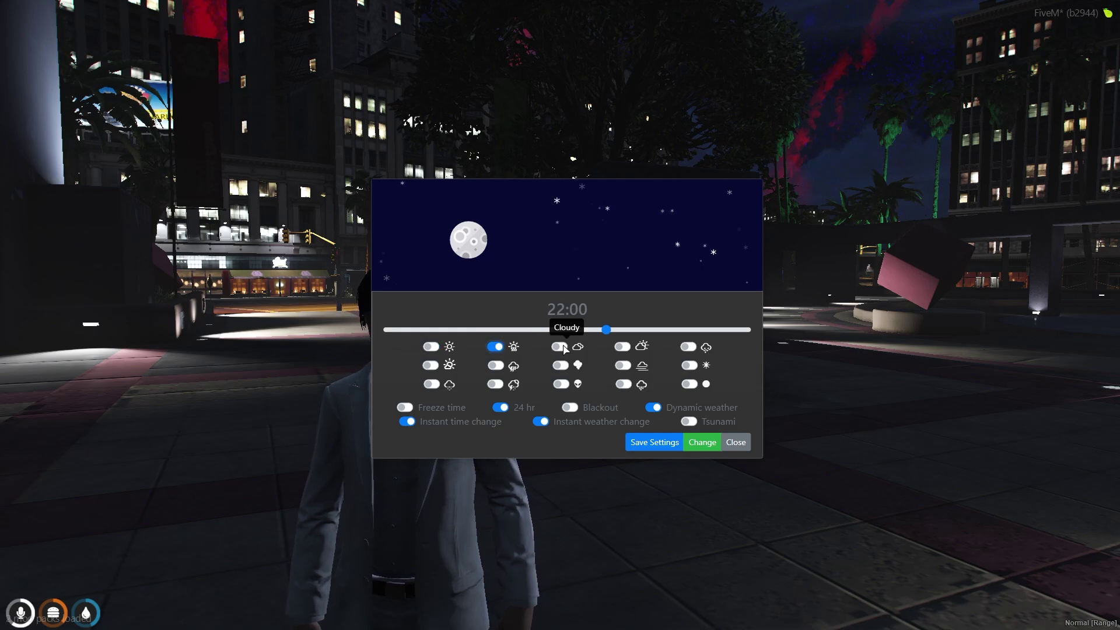
{"action": "left_click", "coordinate": [652, 443]}
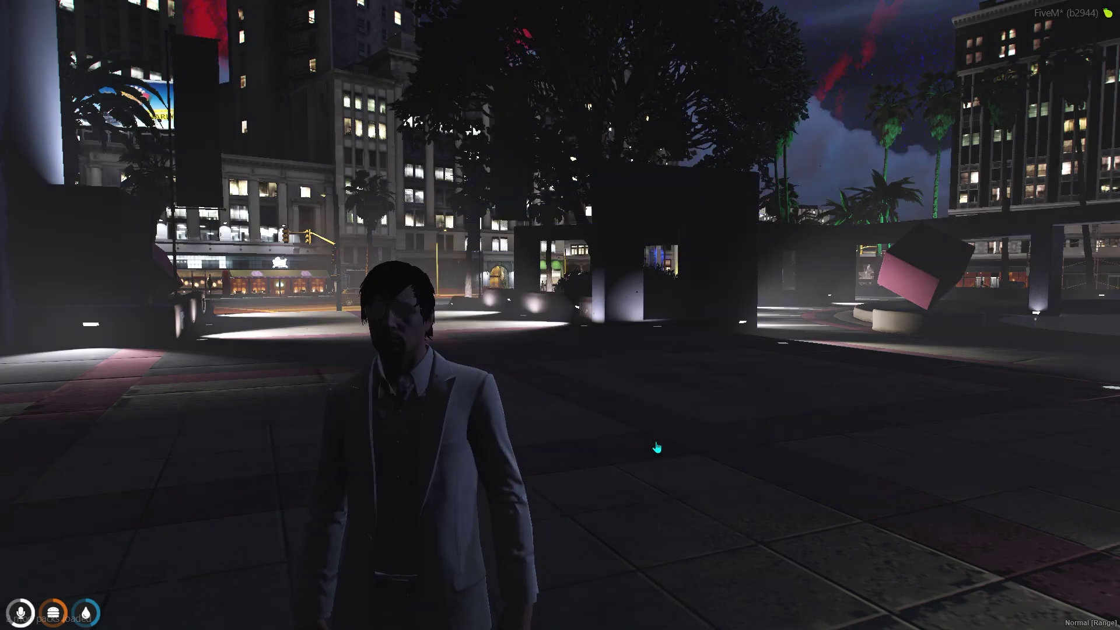
Step: Reopen the panel, toggle the blackout option, and save for snowy daylight at 10:00
{"action": "key", "text": "F8"}
{"action": "key", "text": "Return"}
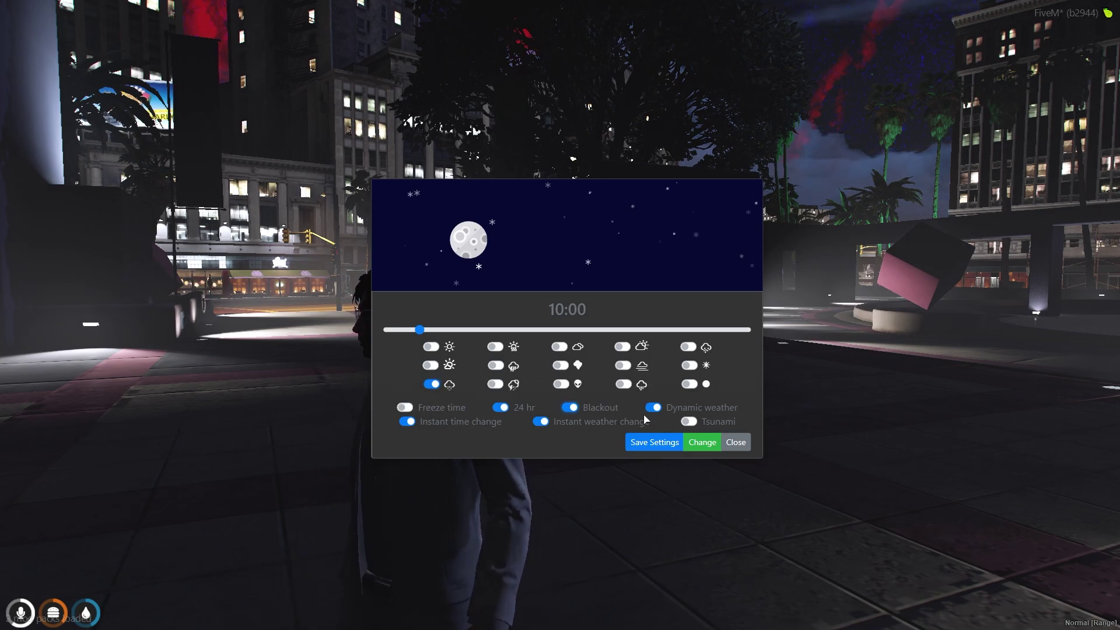
{"action": "double_click", "coordinate": [612, 410]}
{"action": "left_click", "coordinate": [702, 442]}
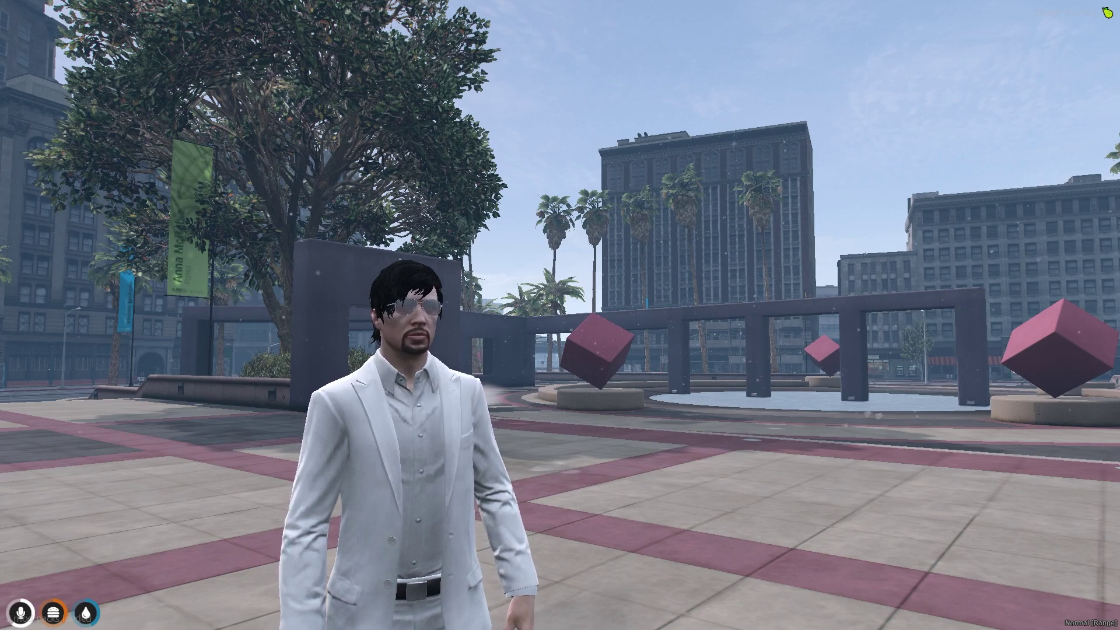
{"action": "type", "text": "t/easytime"}
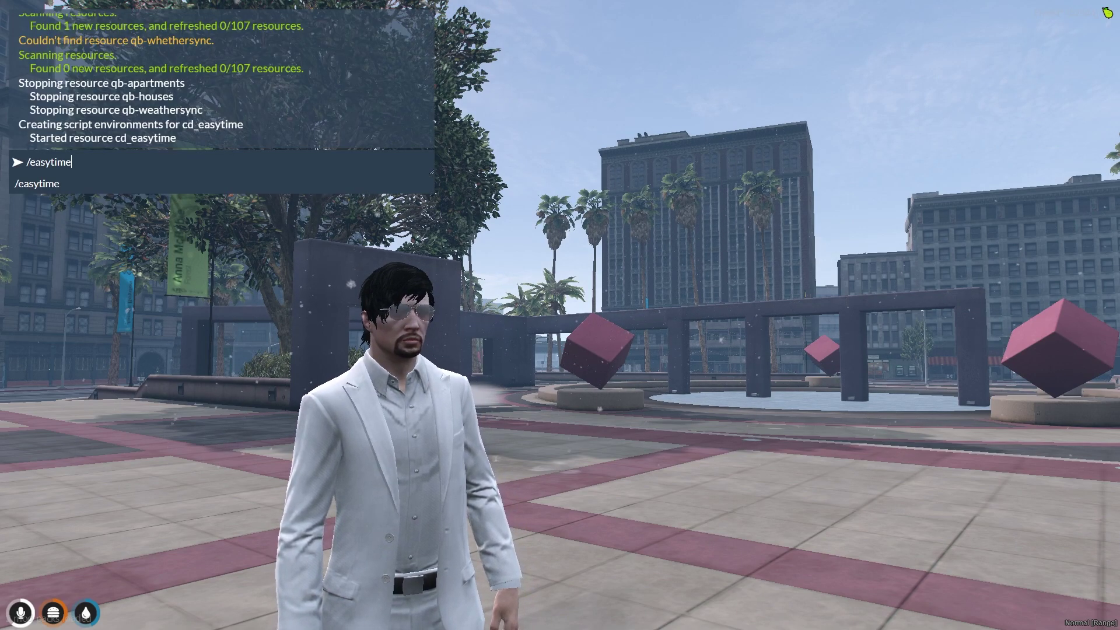
Step: Switch on the Tsunami toggle in the /easytime panel and save it
{"action": "key", "text": "Return"}
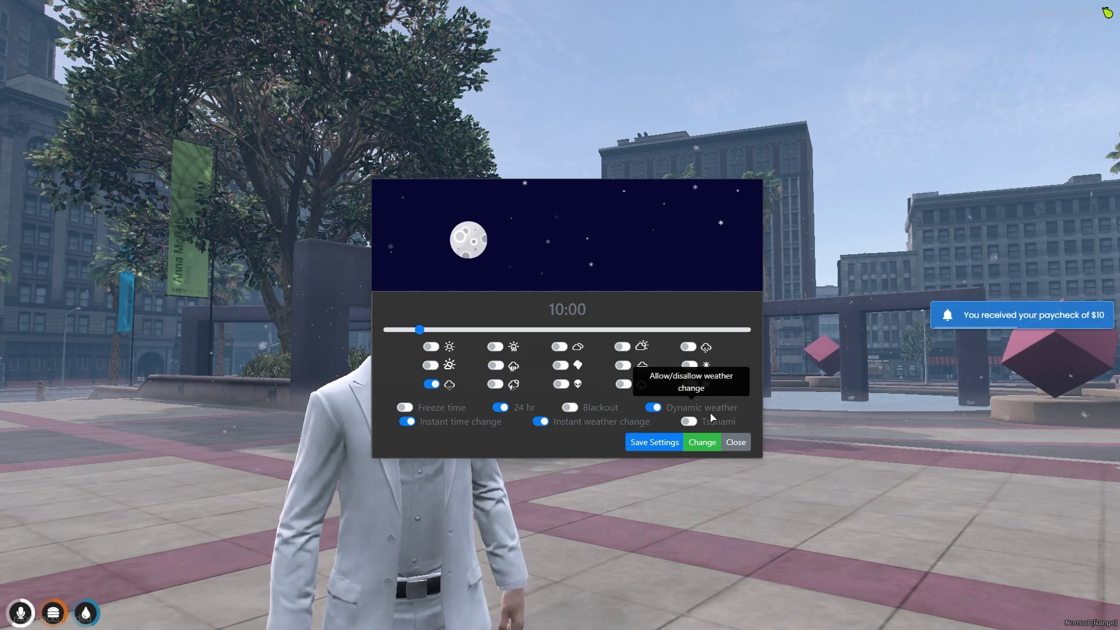
{"action": "left_click", "coordinate": [690, 421]}
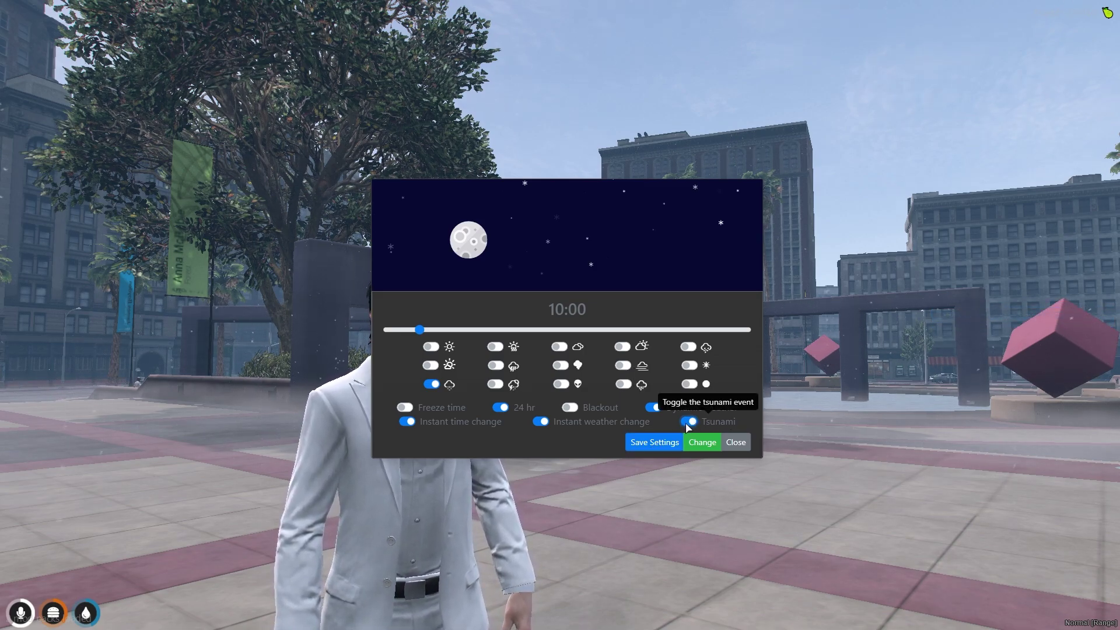
{"action": "left_click", "coordinate": [648, 444]}
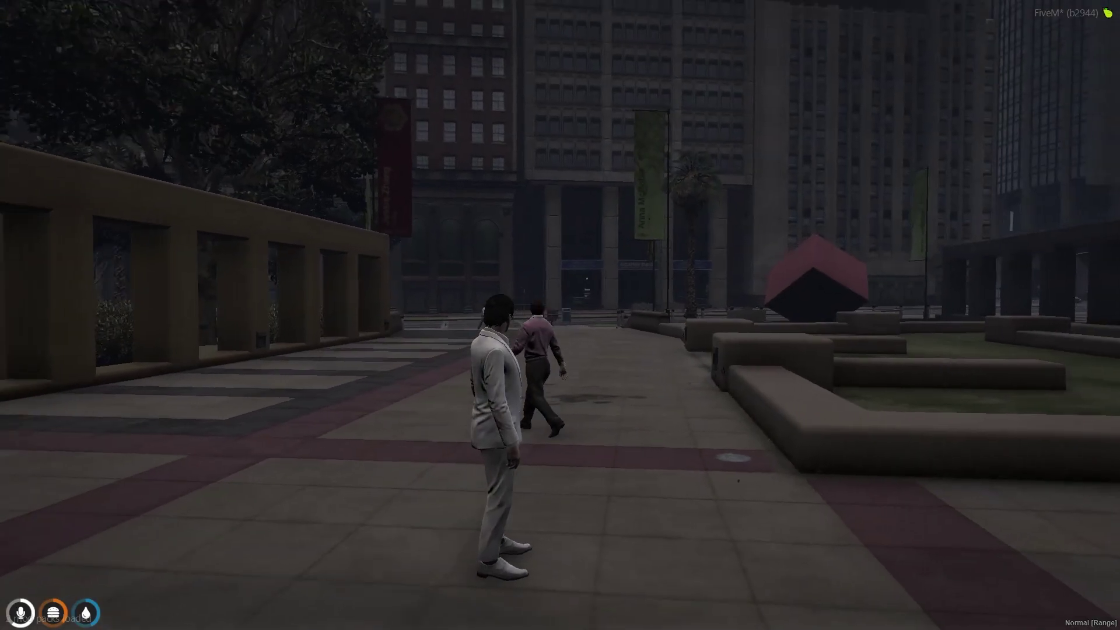
Step: Enable txAdmin NoClip and fly above the rooftops to view stormy downtown and the freeway
{"action": "key", "text": "F1"}
{"action": "key", "text": "Return"}
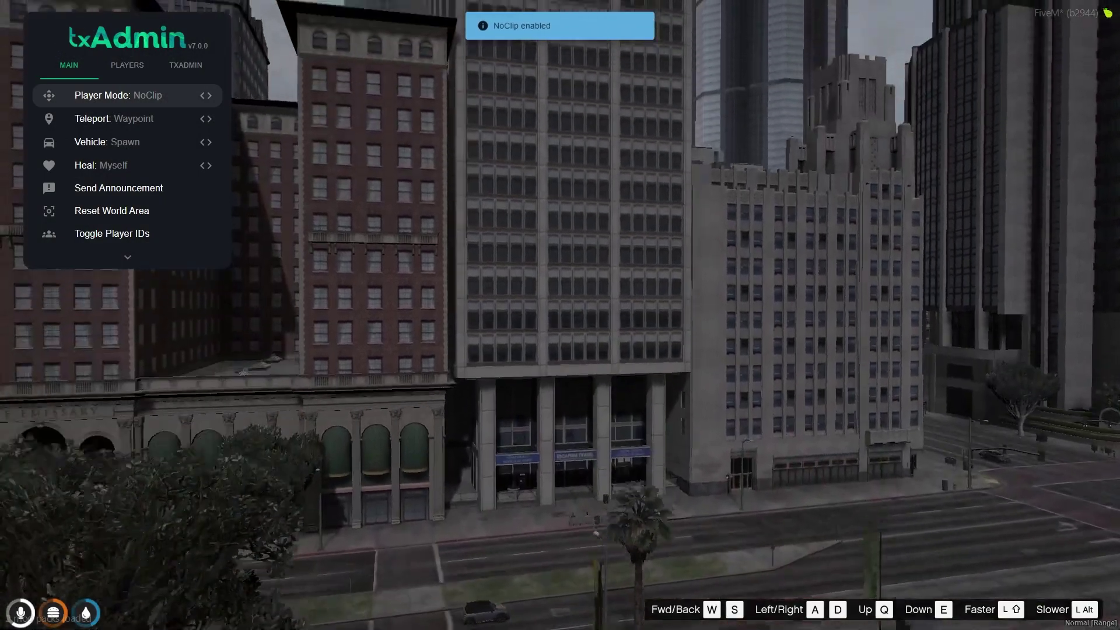
{"action": "key", "text": "q"}
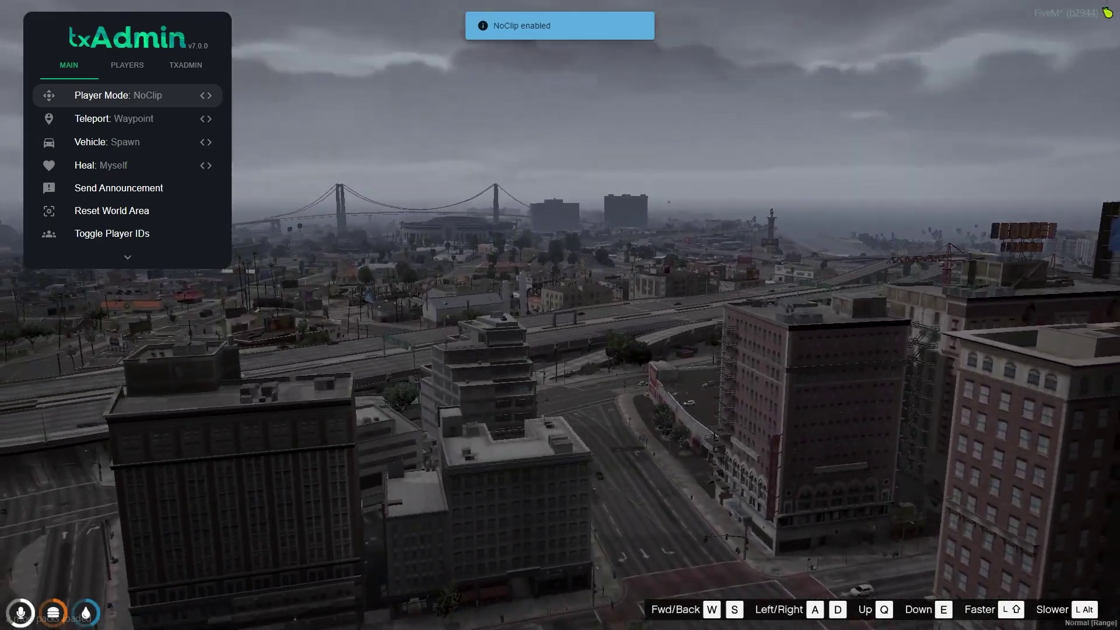
{"action": "key", "text": "w"}
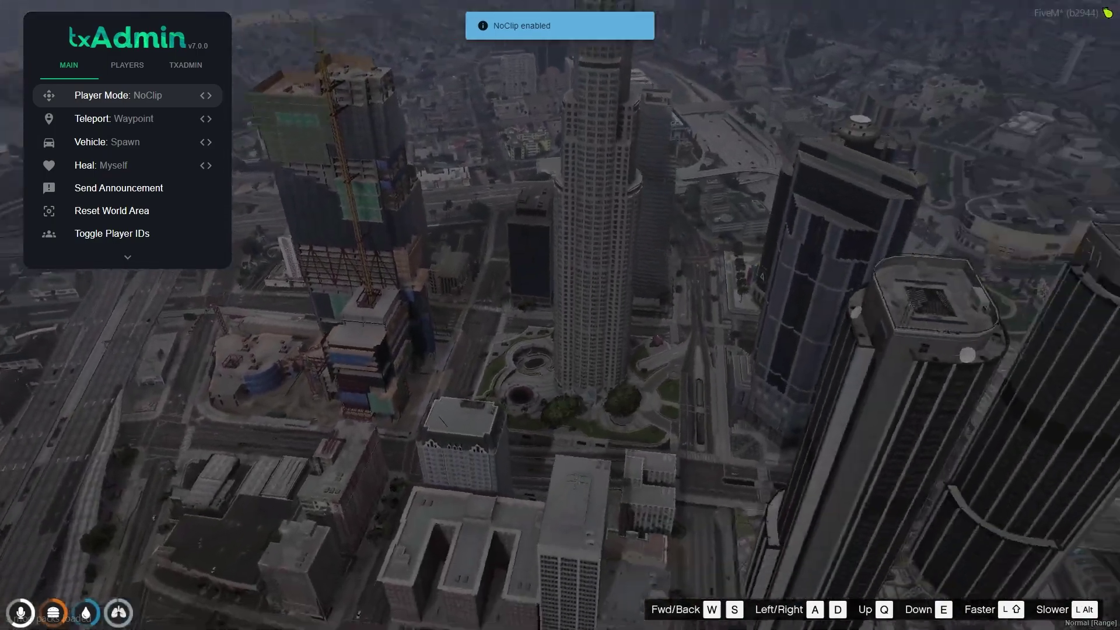
{"action": "key", "text": "s"}
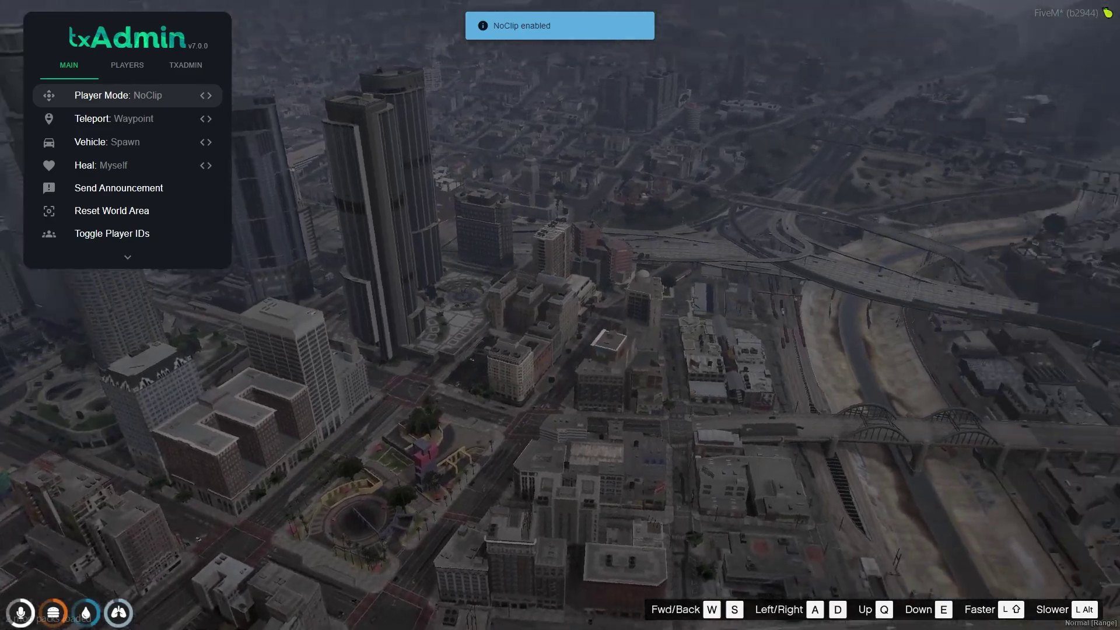
Step: Fly to the downtown towers, land beside the taco truck, and leave NoClip
{"action": "key", "text": "w"}
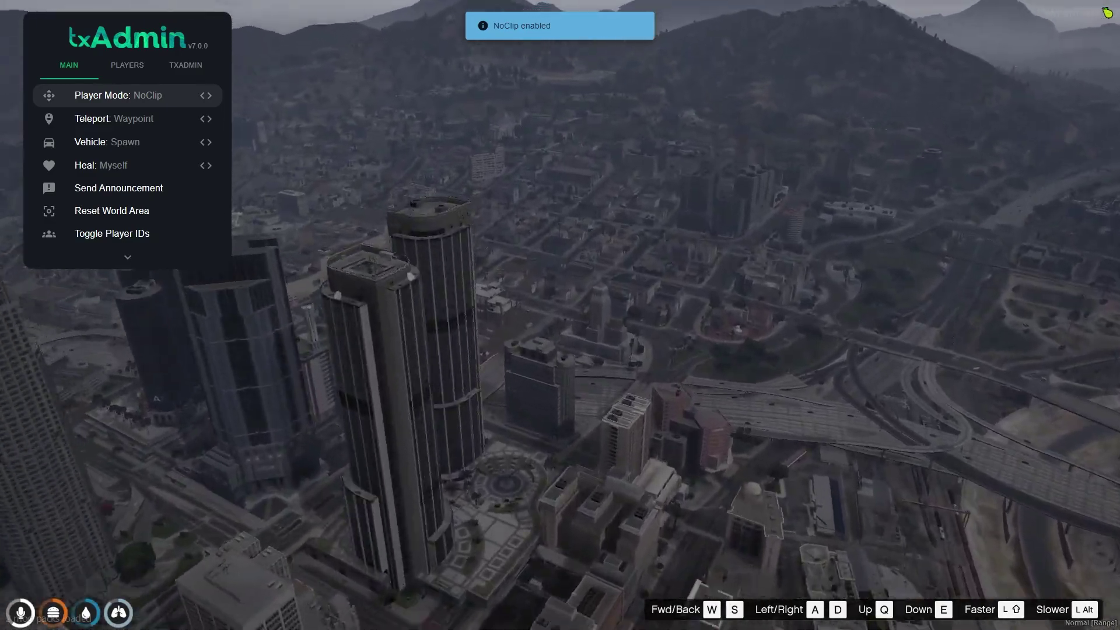
{"action": "key", "text": "w"}
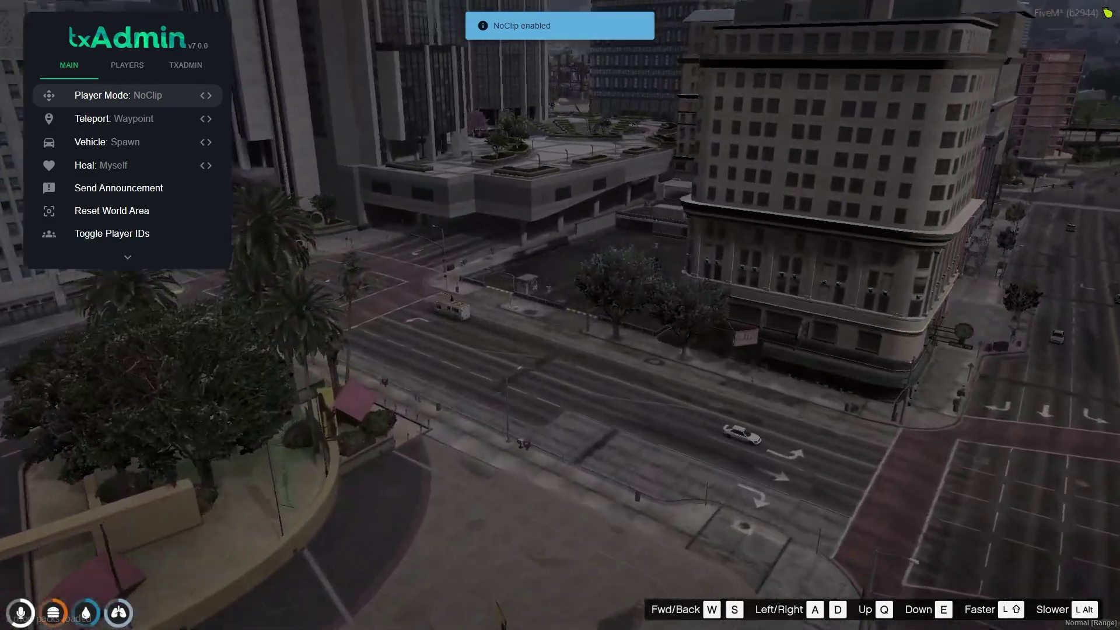
{"action": "key", "text": "w"}
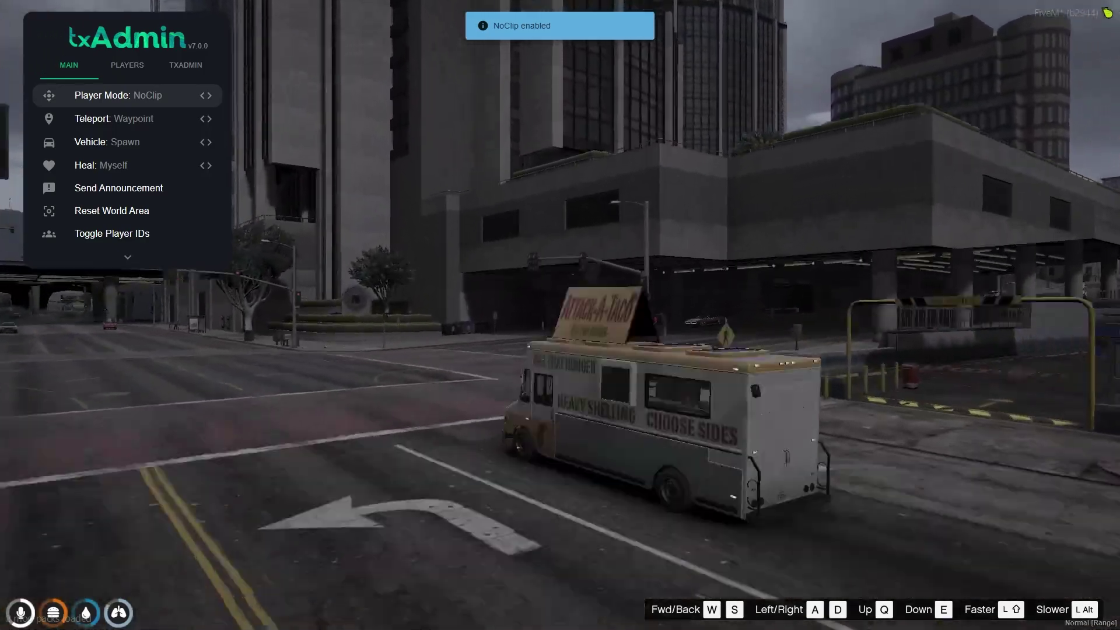
{"action": "key", "text": "Escape"}
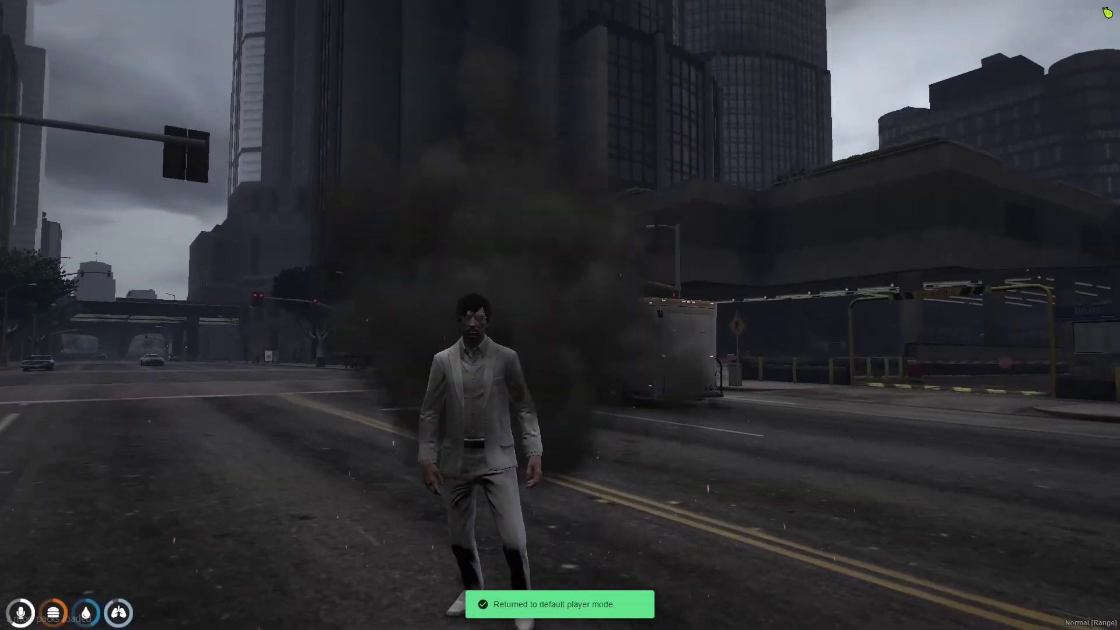